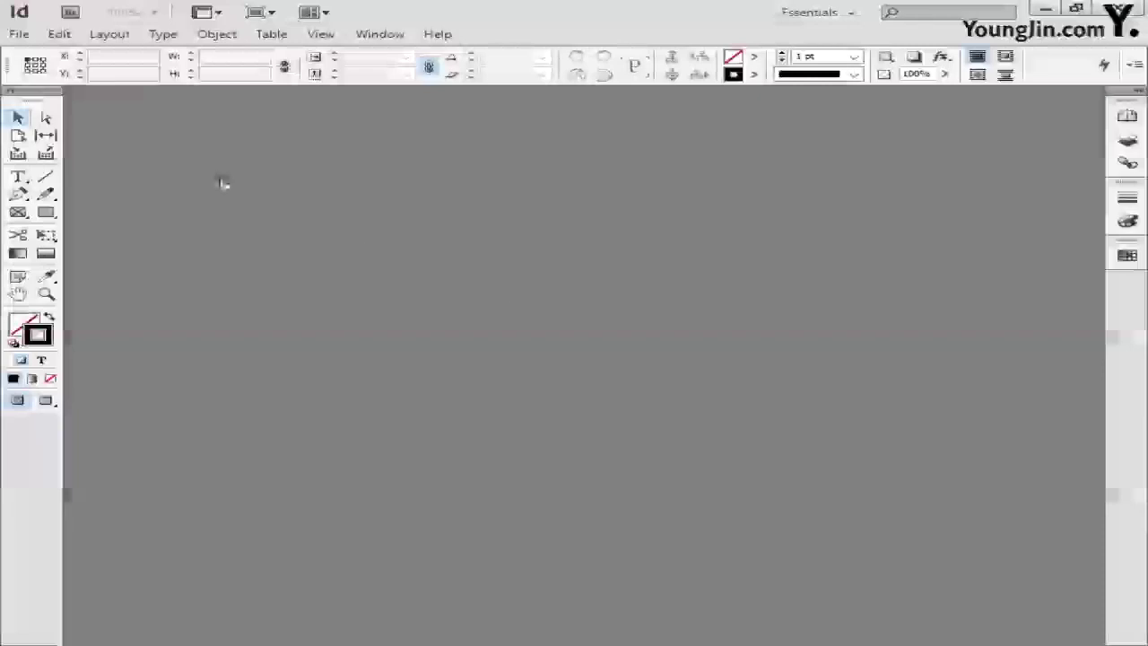
# Start a new print document with 1 page, no facing pages, A4 size and landscape orientation.
pyautogui.click(19, 33)
pyautogui.moveTo(54, 55)
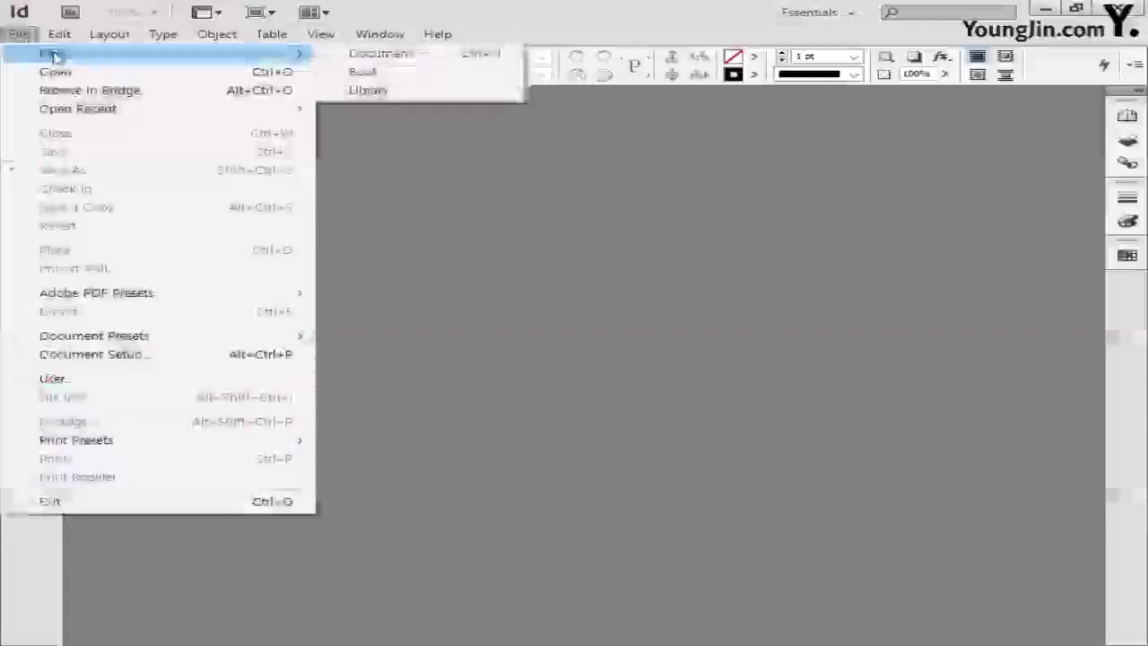
pyautogui.click(377, 54)
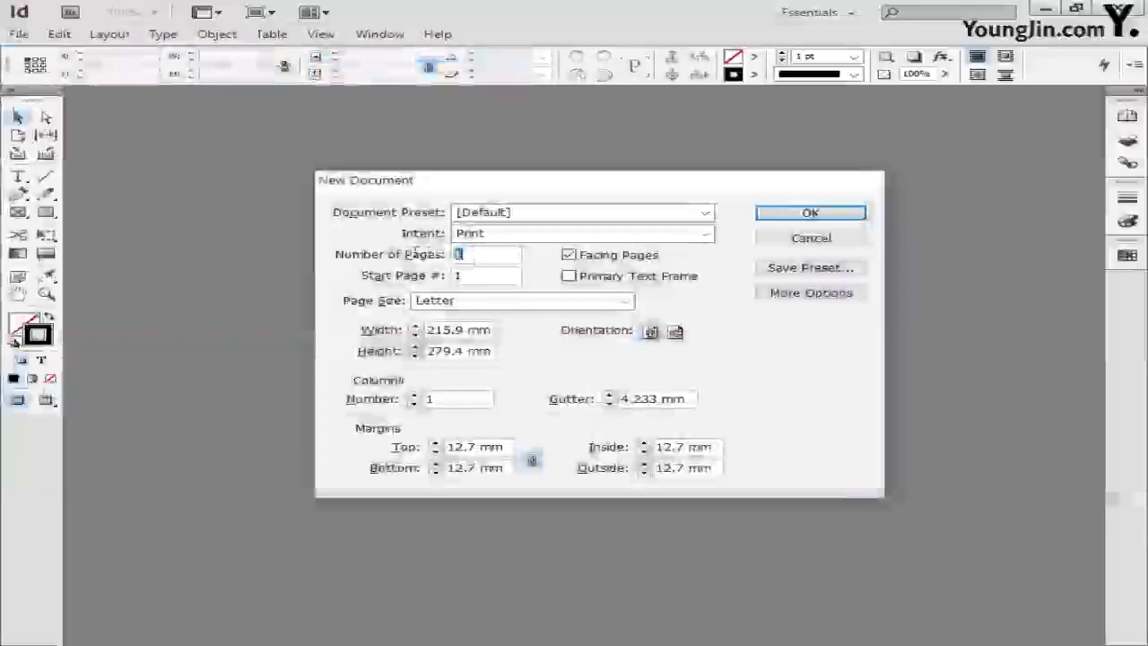
pyautogui.write('1')
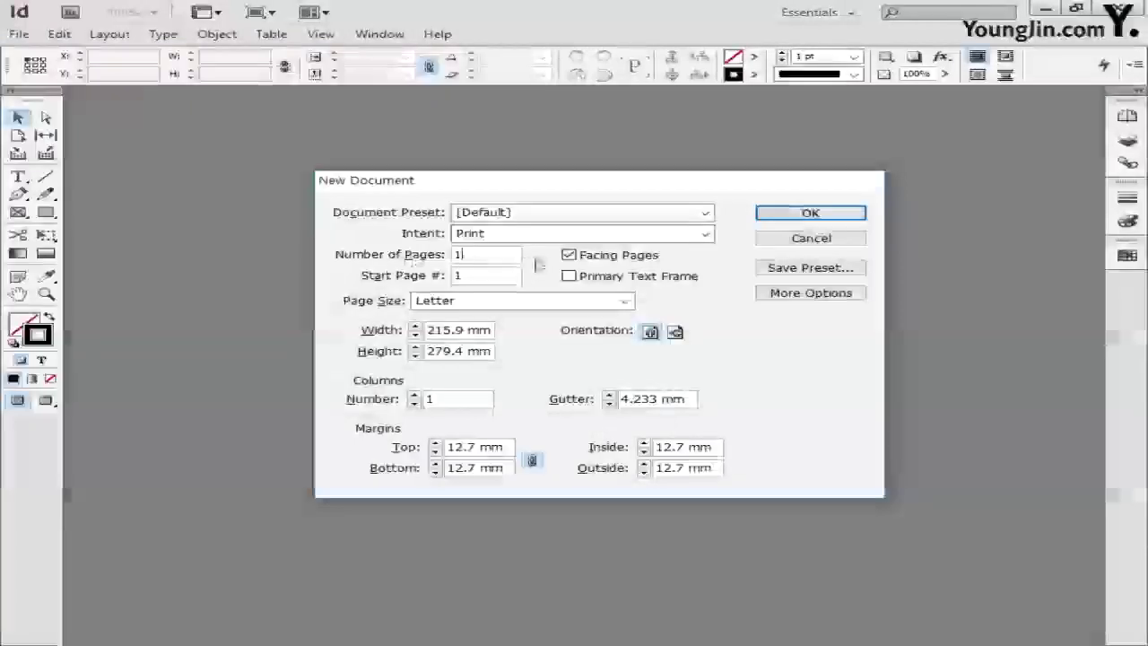
pyautogui.click(569, 254)
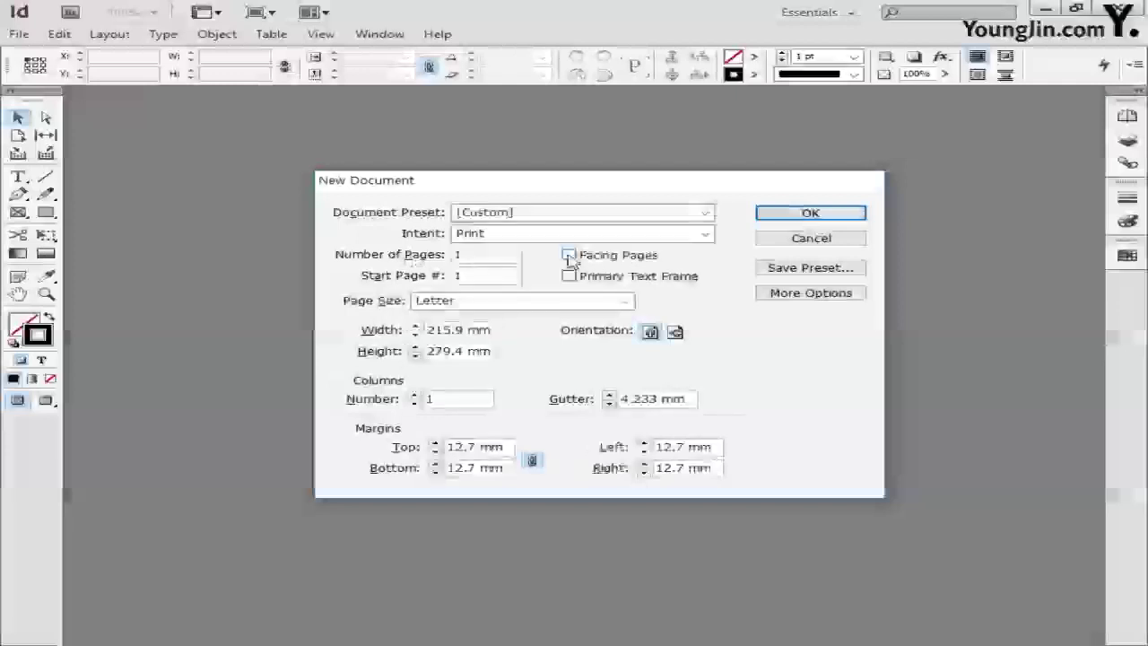
pyautogui.click(548, 303)
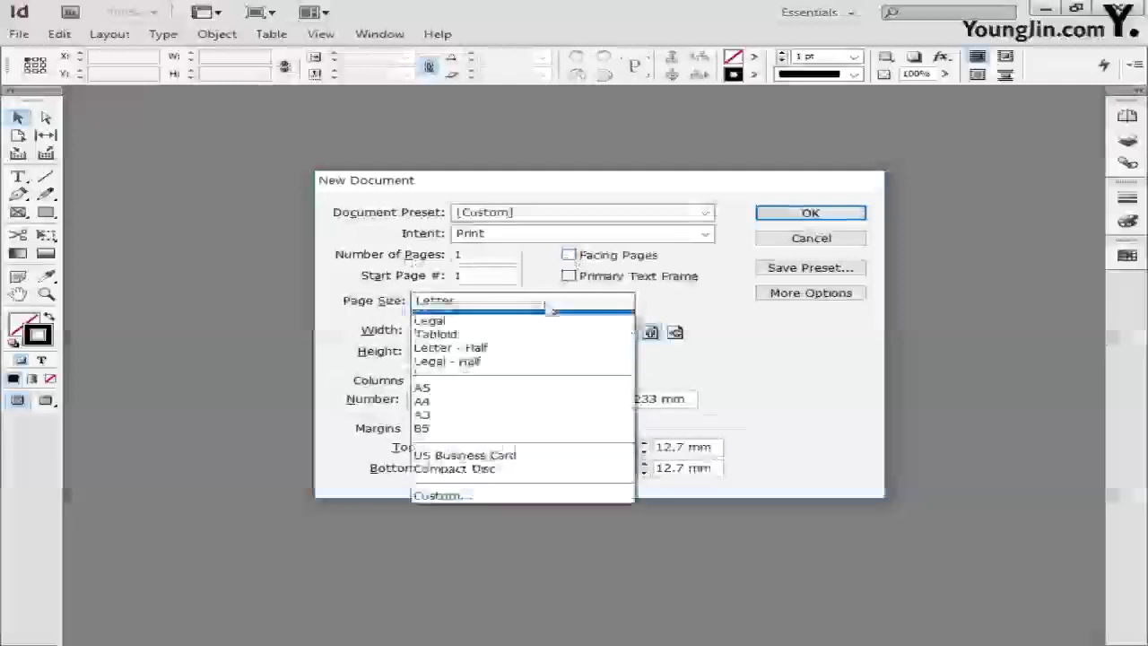
pyautogui.click(514, 408)
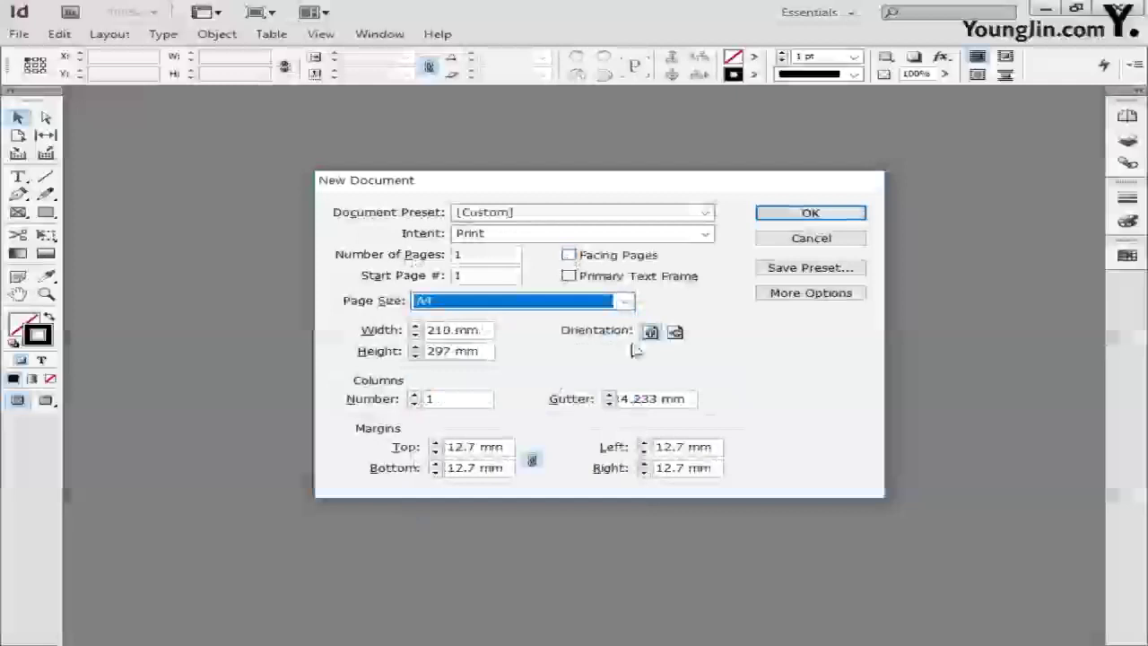
pyautogui.click(675, 333)
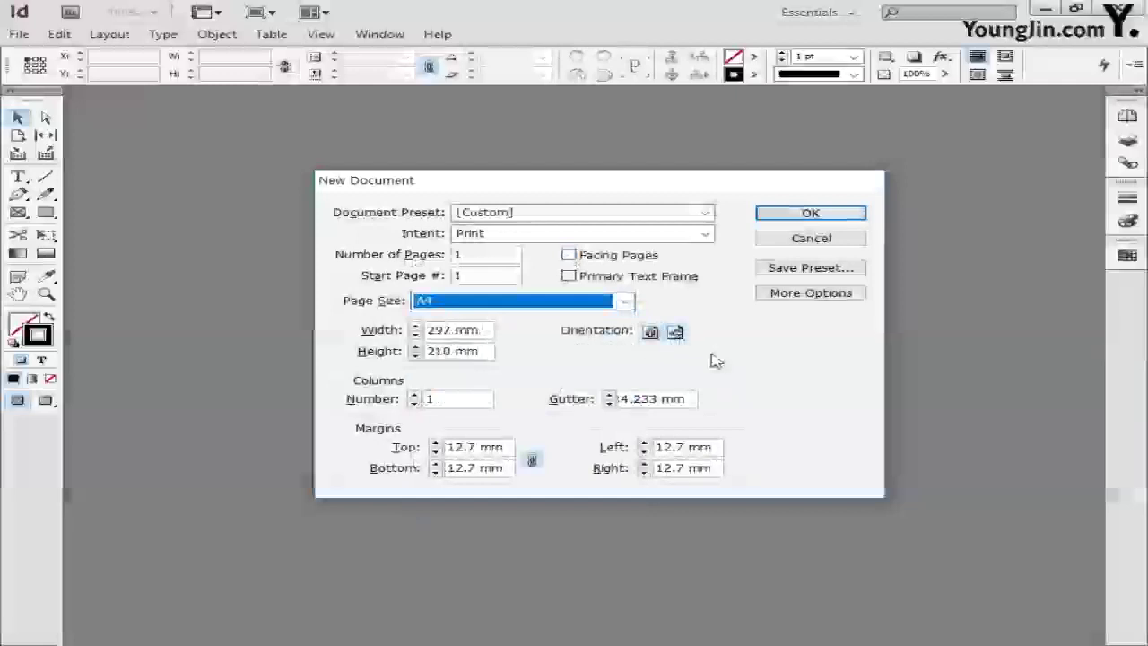
# Unlink the margins, set top and bottom to 12 mm and left and right to 15.5 mm, and create the document.
pyautogui.click(532, 460)
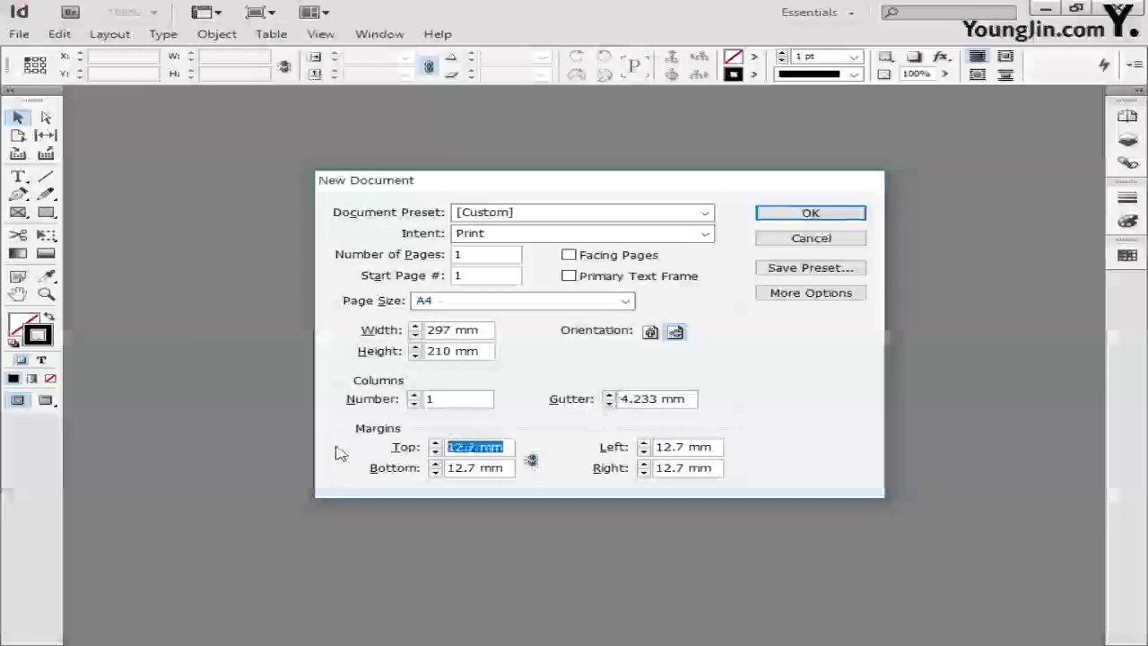
pyautogui.write('12')
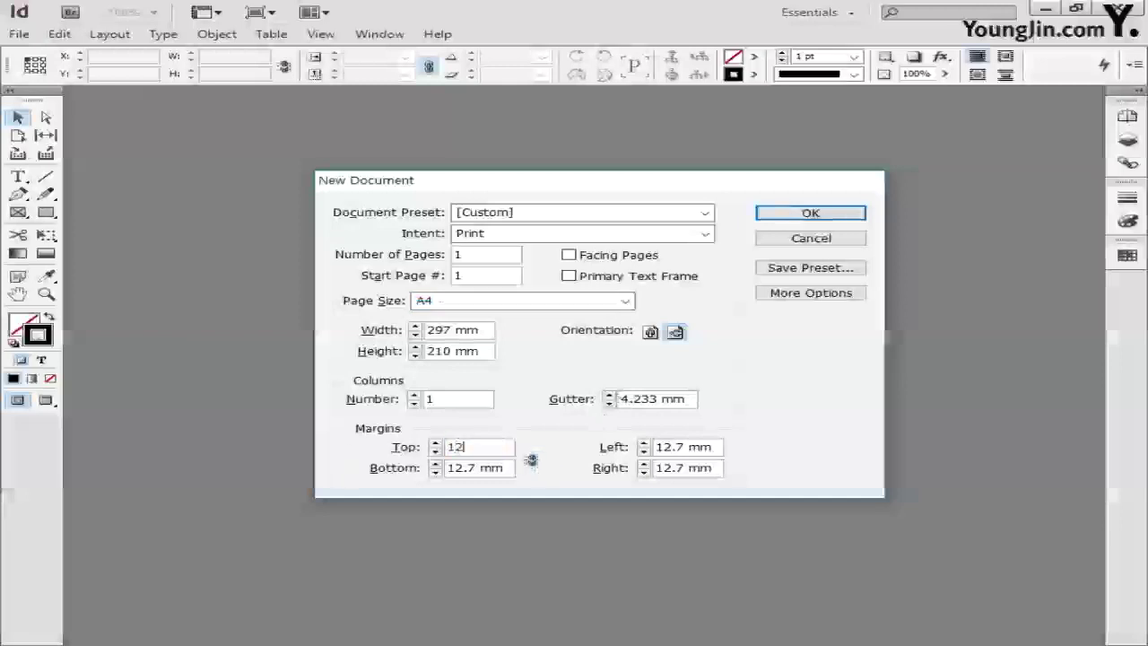
pyautogui.press('Tab')
pyautogui.write('12')
pyautogui.press('Tab')
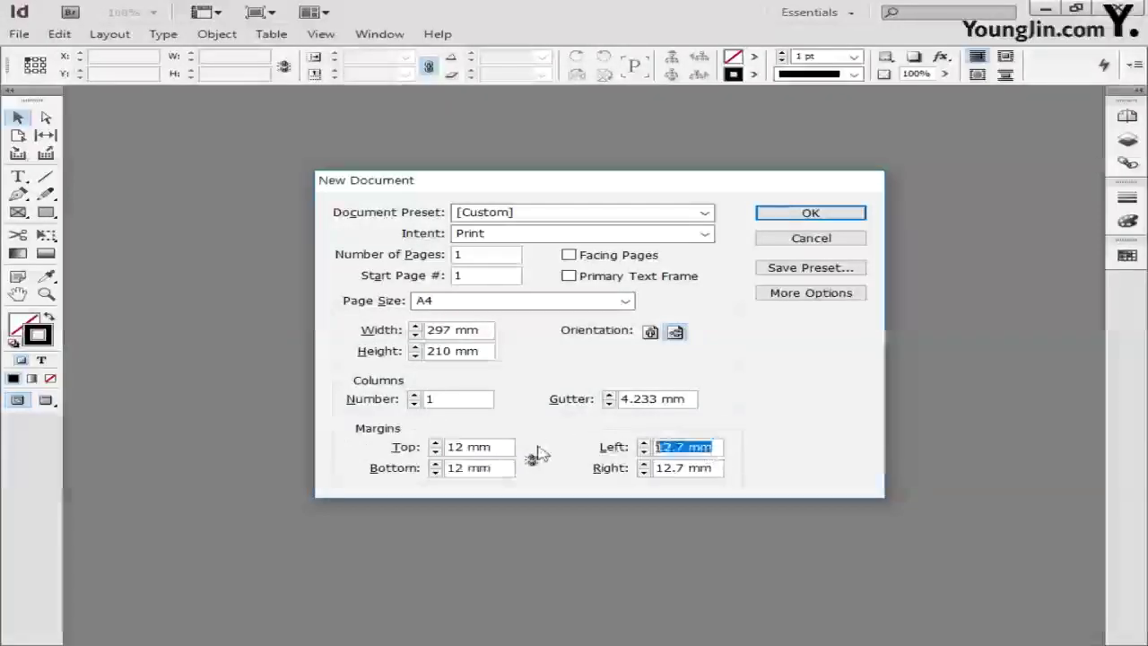
pyautogui.write('15.5')
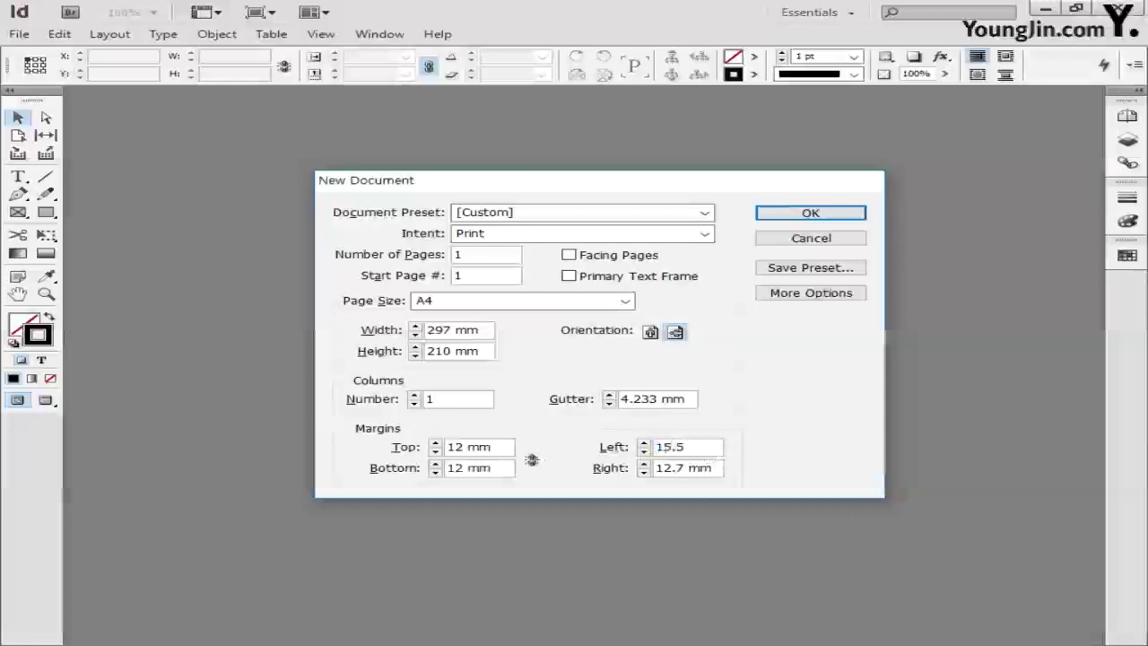
pyautogui.press('Tab')
pyautogui.write('1')
pyautogui.click(794, 216)
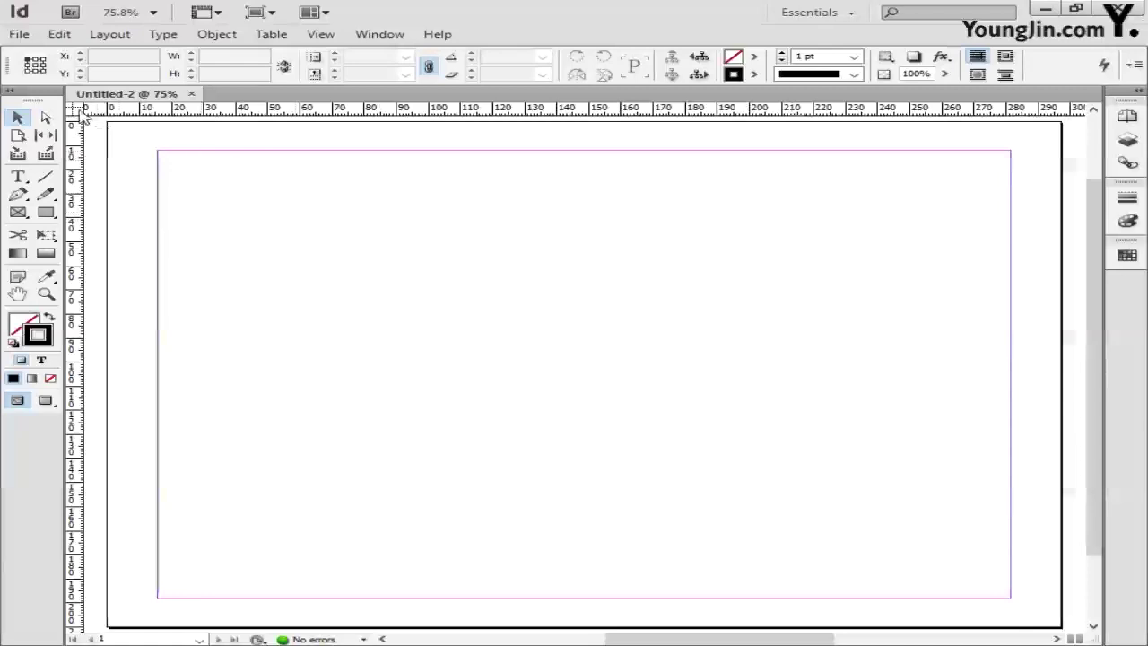
# Move the ruler origin to the upper-left margin corner and add a vertical guide at X 3 mm.
pyautogui.moveTo(80, 109); pyautogui.dragTo(158, 152)
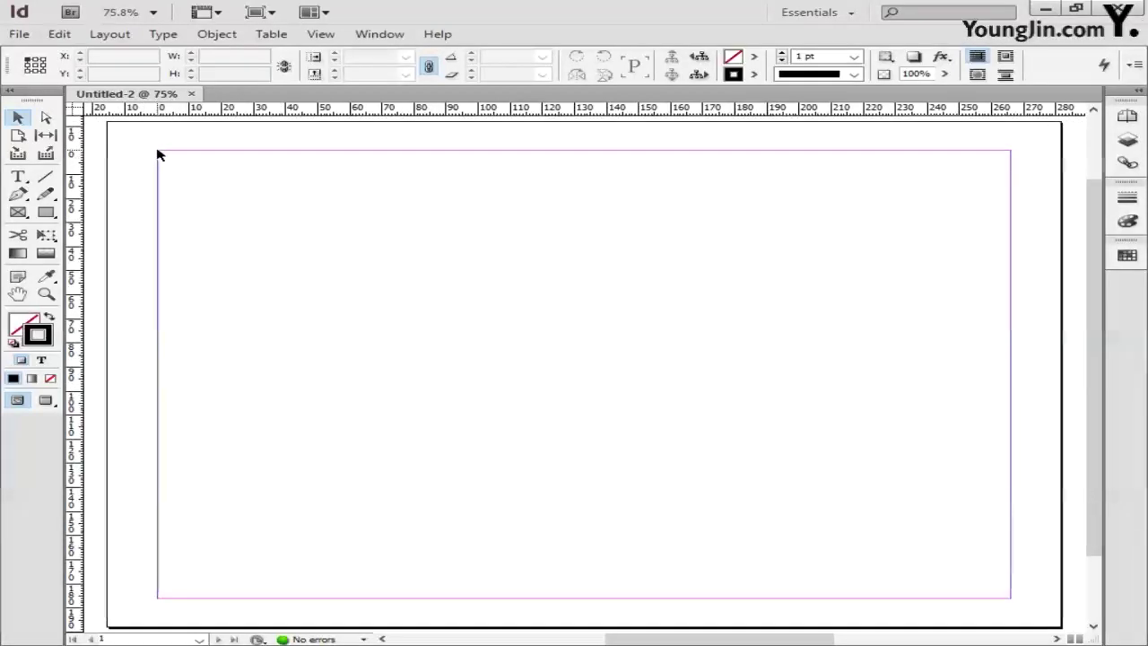
pyautogui.click(48, 295)
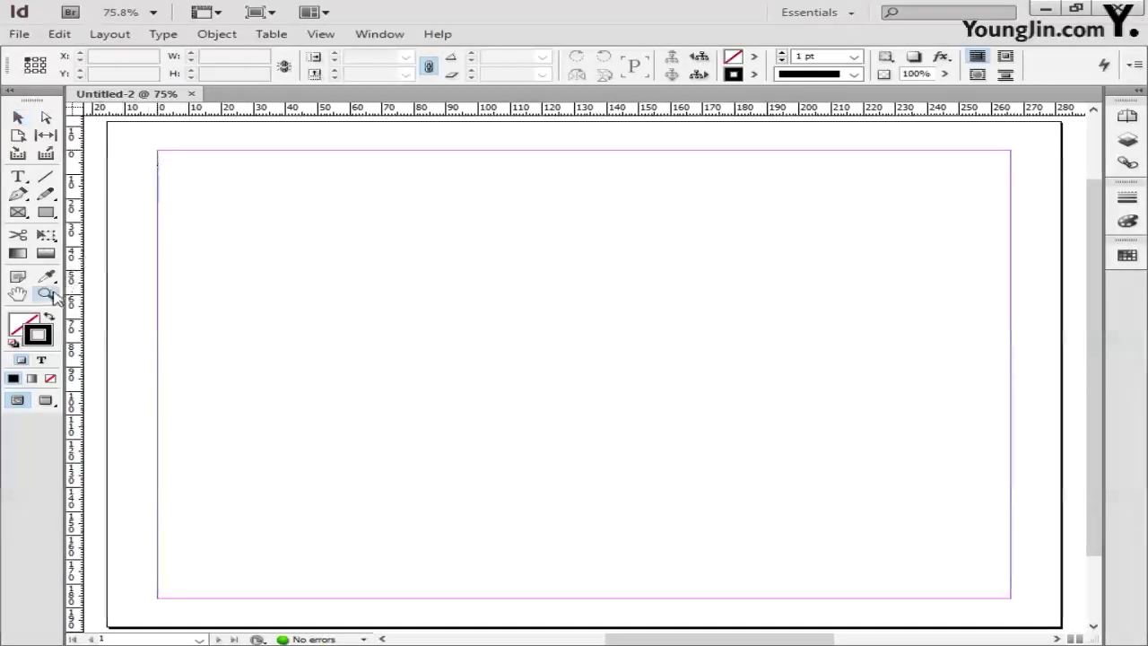
pyautogui.moveTo(218, 188); pyautogui.dragTo(88, 122)
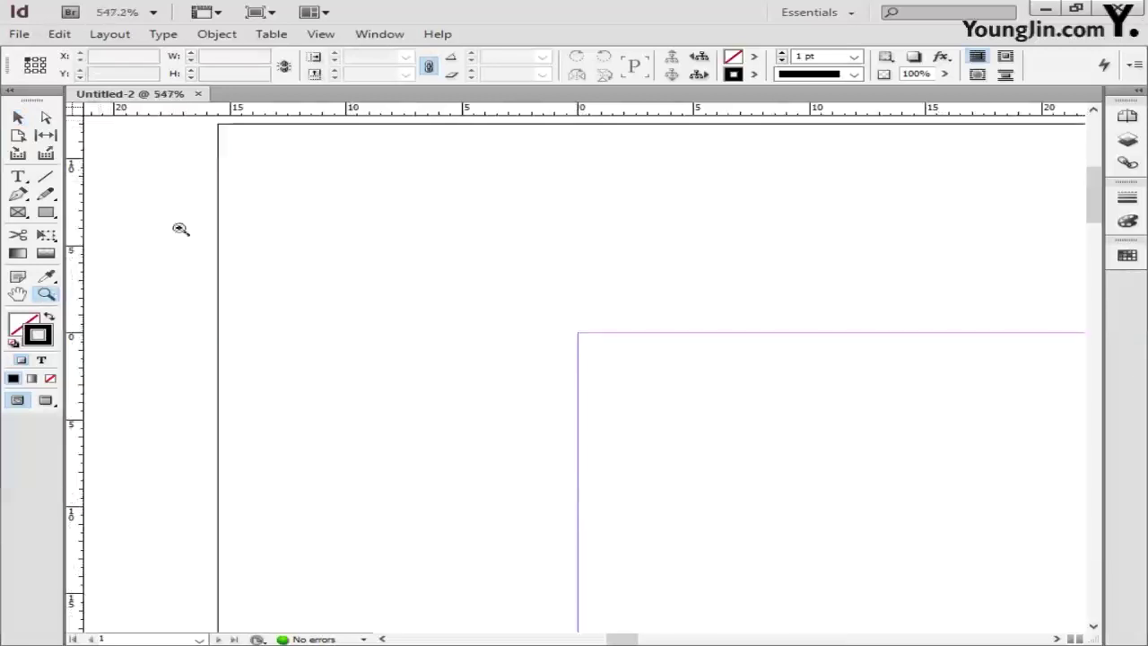
pyautogui.moveTo(476, 317); pyautogui.dragTo(440, 344)
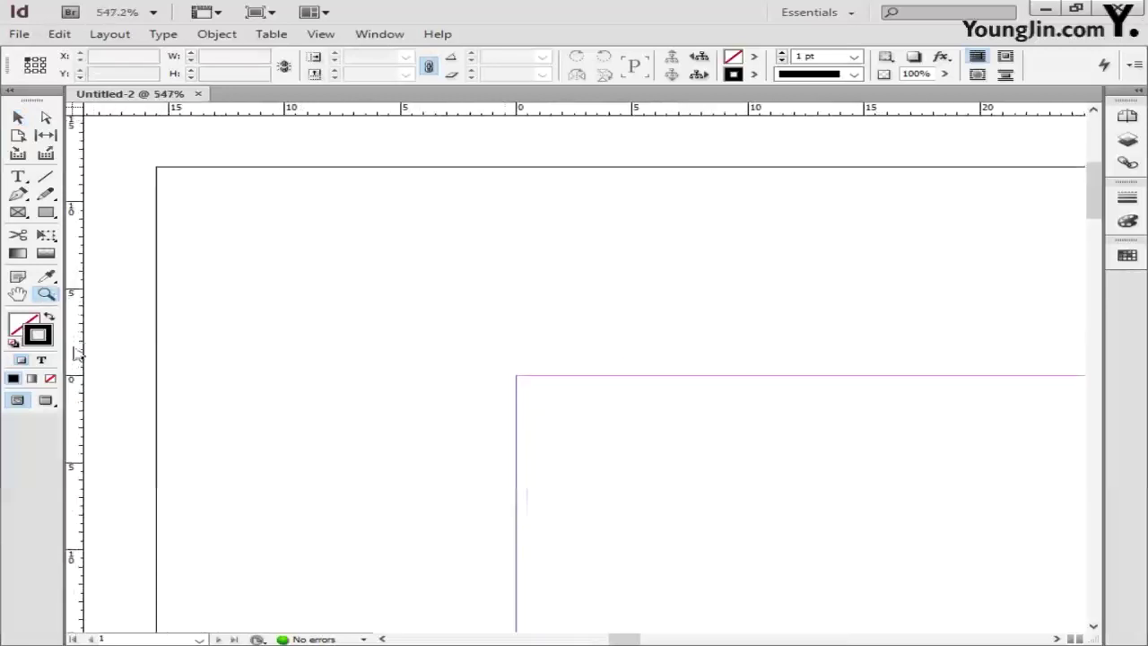
pyautogui.moveTo(80, 346); pyautogui.dragTo(581, 397)
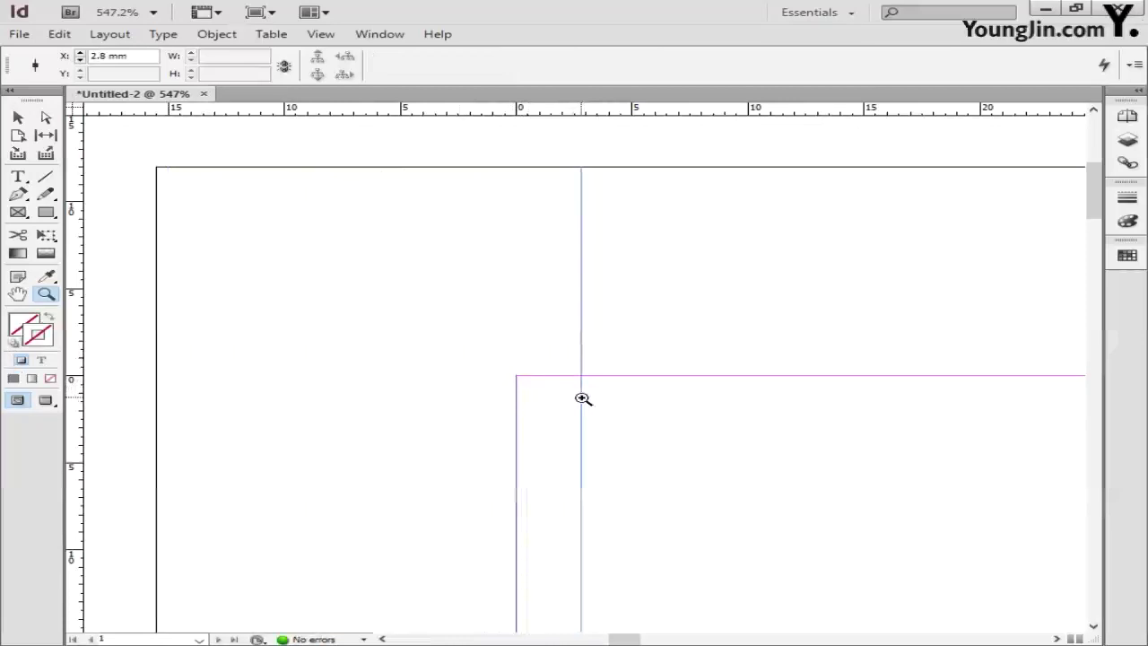
pyautogui.moveTo(135, 55); pyautogui.dragTo(65, 58)
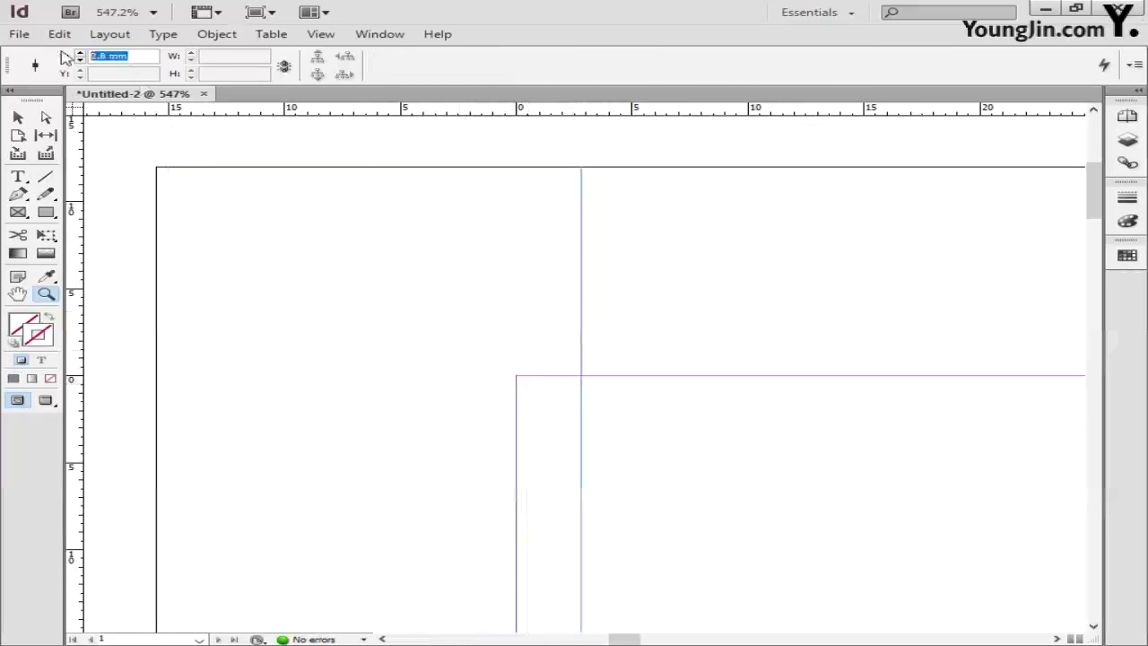
pyautogui.write('3')
pyautogui.press('Return')
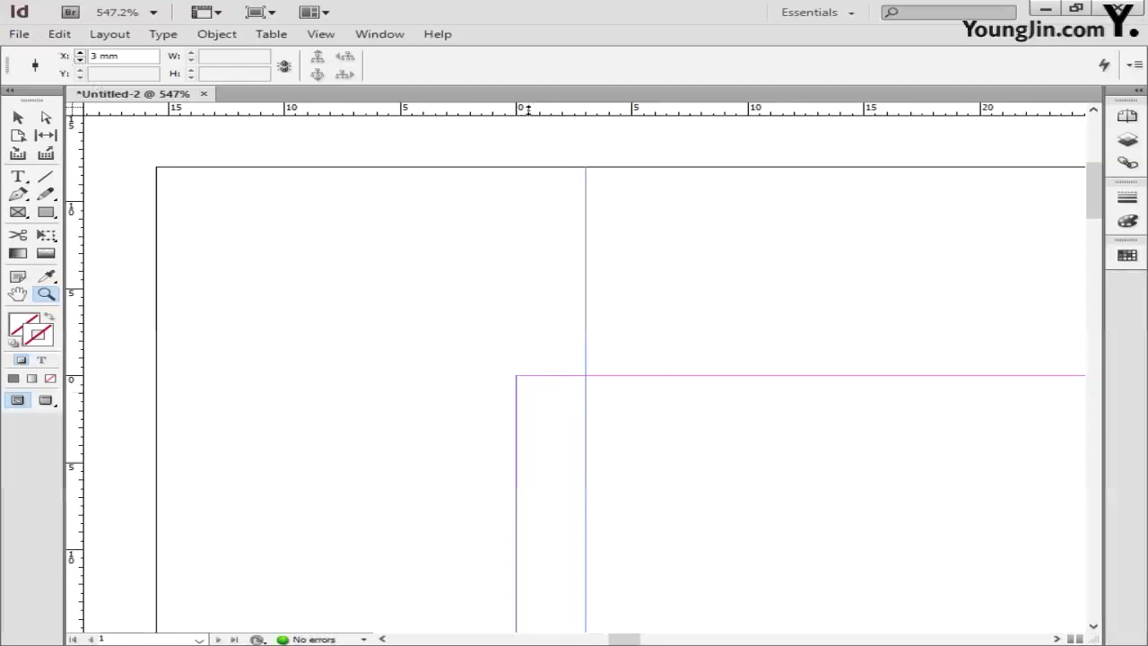
# Add a horizontal guide at Y 3 mm, just inside the upper margin.
pyautogui.moveTo(530, 126); pyautogui.dragTo(589, 436)
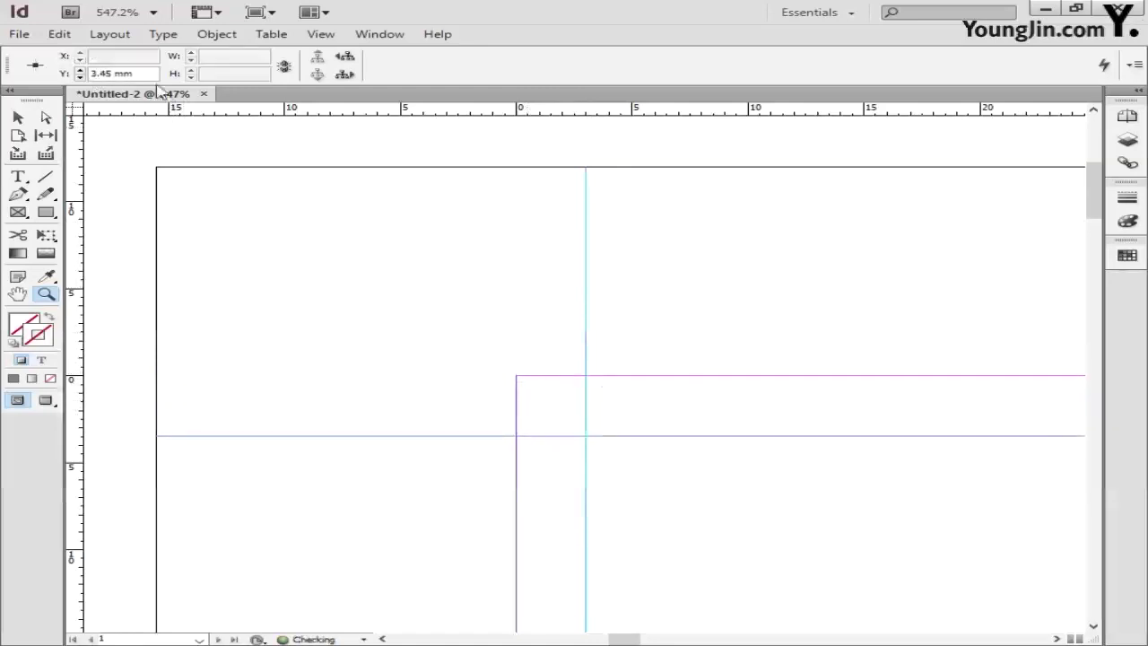
pyautogui.moveTo(149, 74); pyautogui.dragTo(67, 75)
pyautogui.write('3')
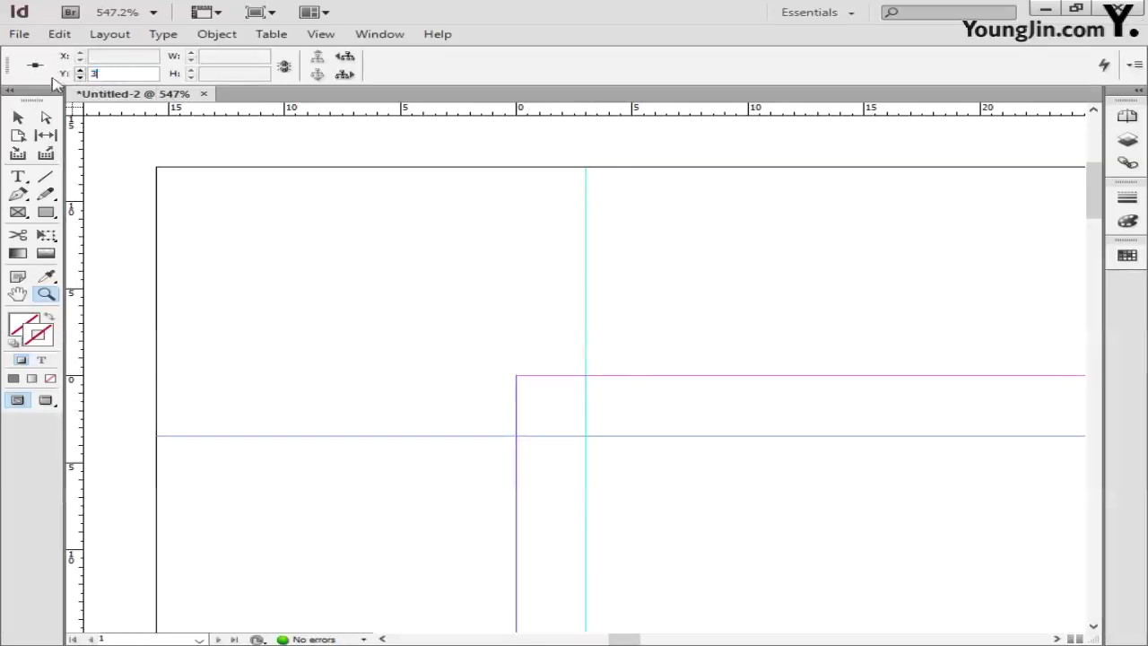
pyautogui.press('Return')
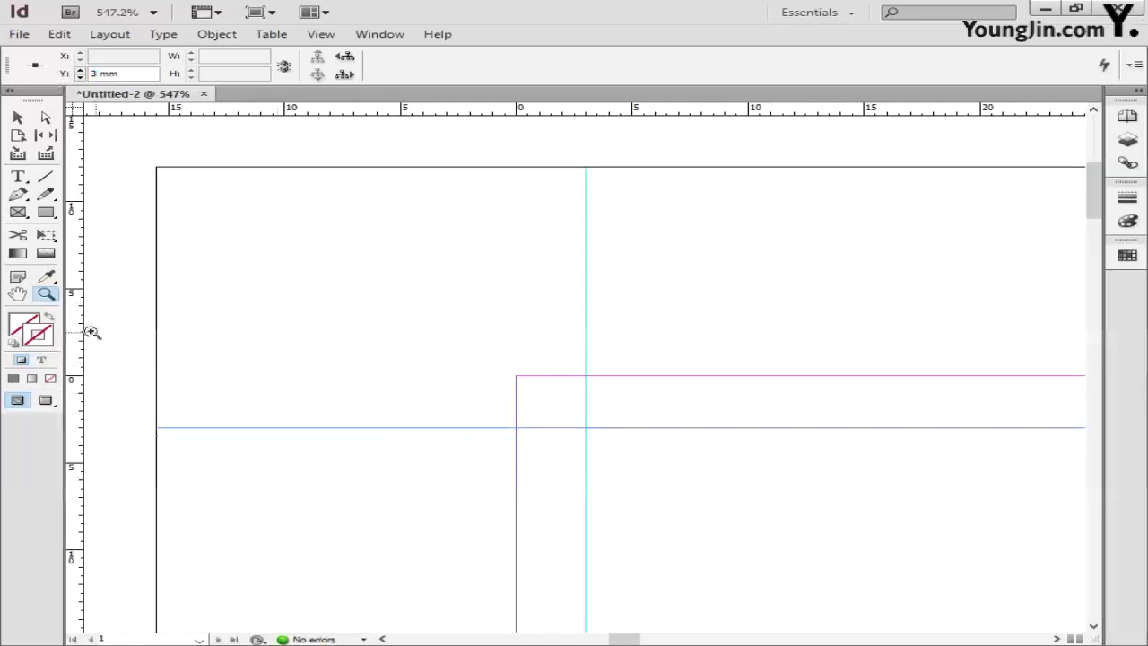
# Add a horizontal guide at Y 183 mm, just inside the lower margin.
pyautogui.doubleClick(19, 295)
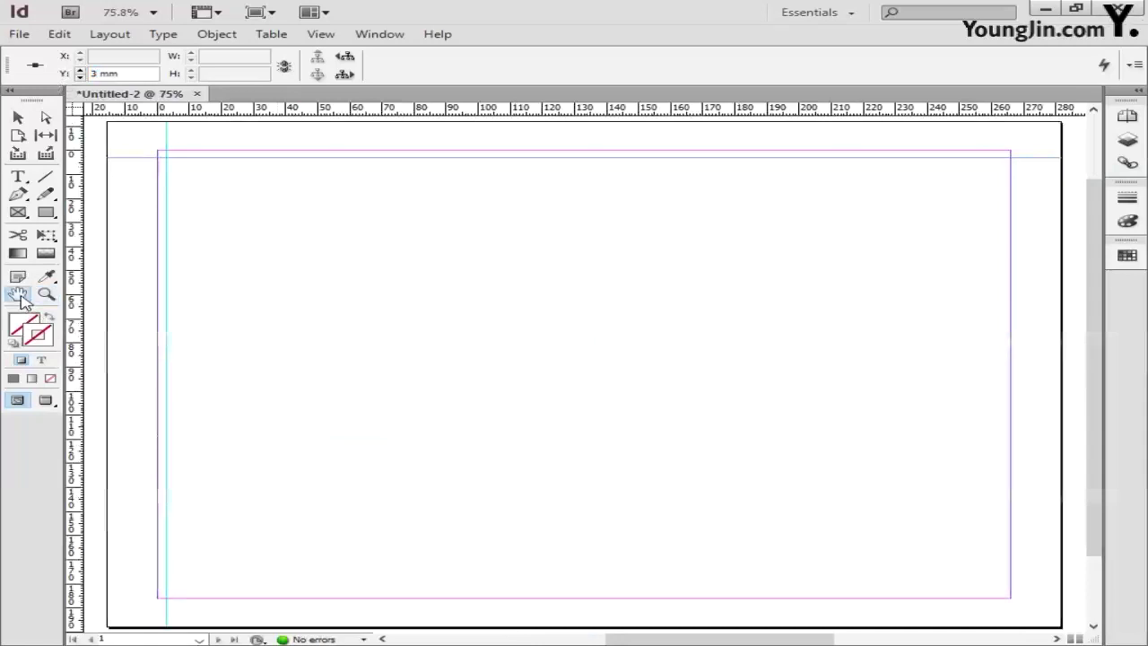
pyautogui.click(45, 296)
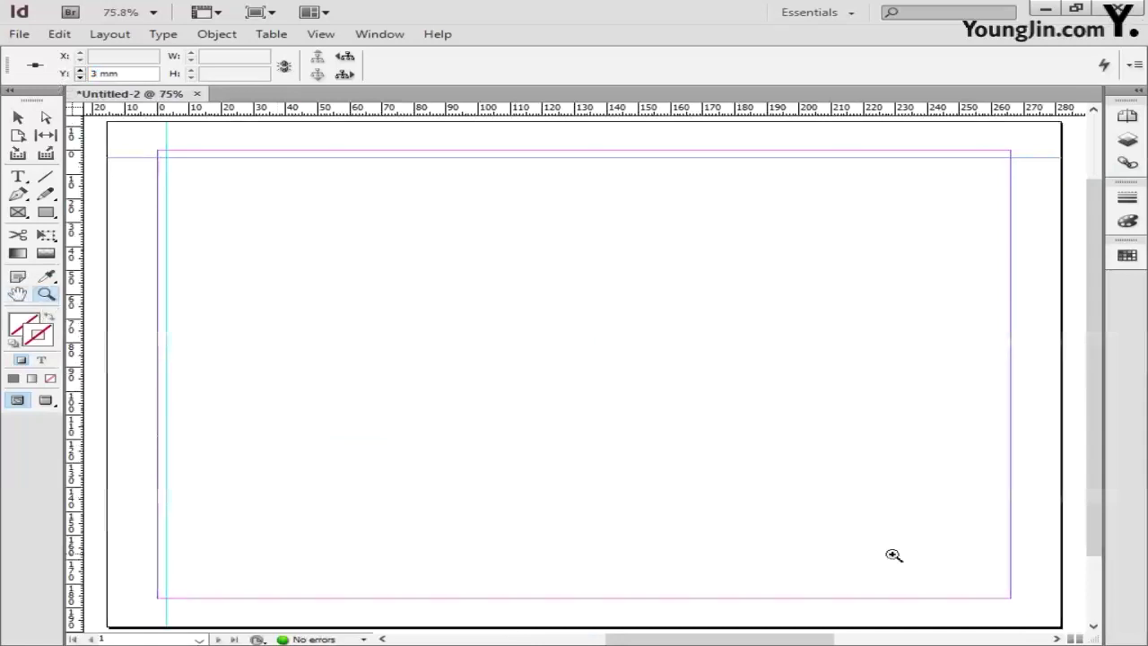
pyautogui.moveTo(886, 543); pyautogui.dragTo(1044, 617)
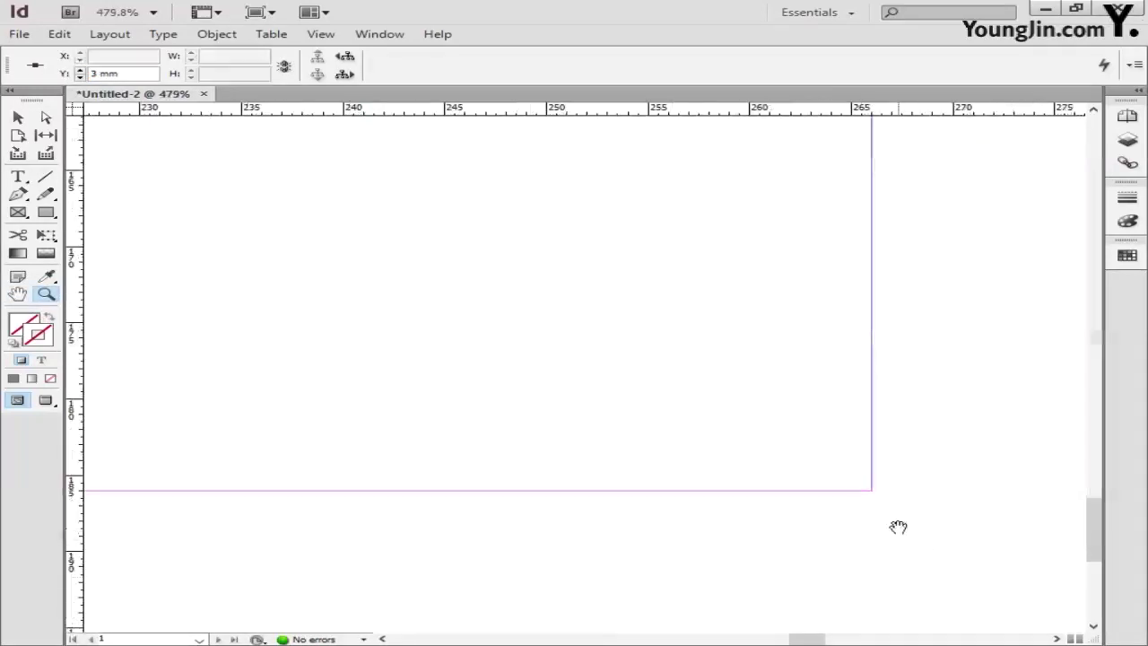
pyautogui.moveTo(898, 526); pyautogui.dragTo(763, 481)
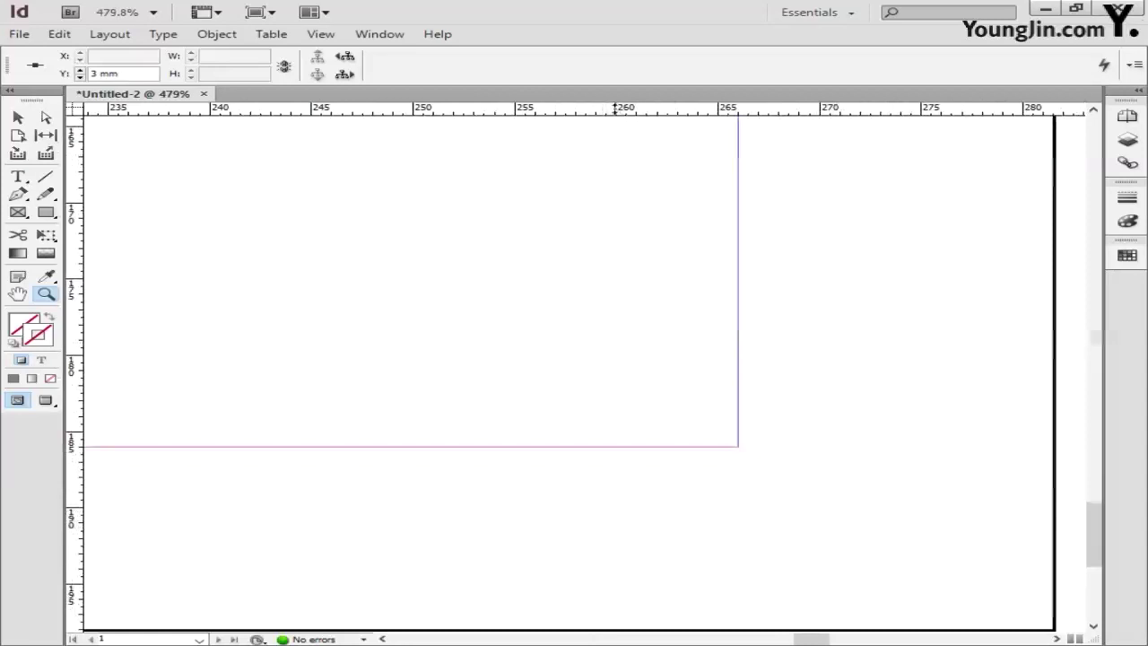
pyautogui.moveTo(615, 107); pyautogui.dragTo(738, 405)
pyautogui.moveTo(142, 74); pyautogui.dragTo(59, 77)
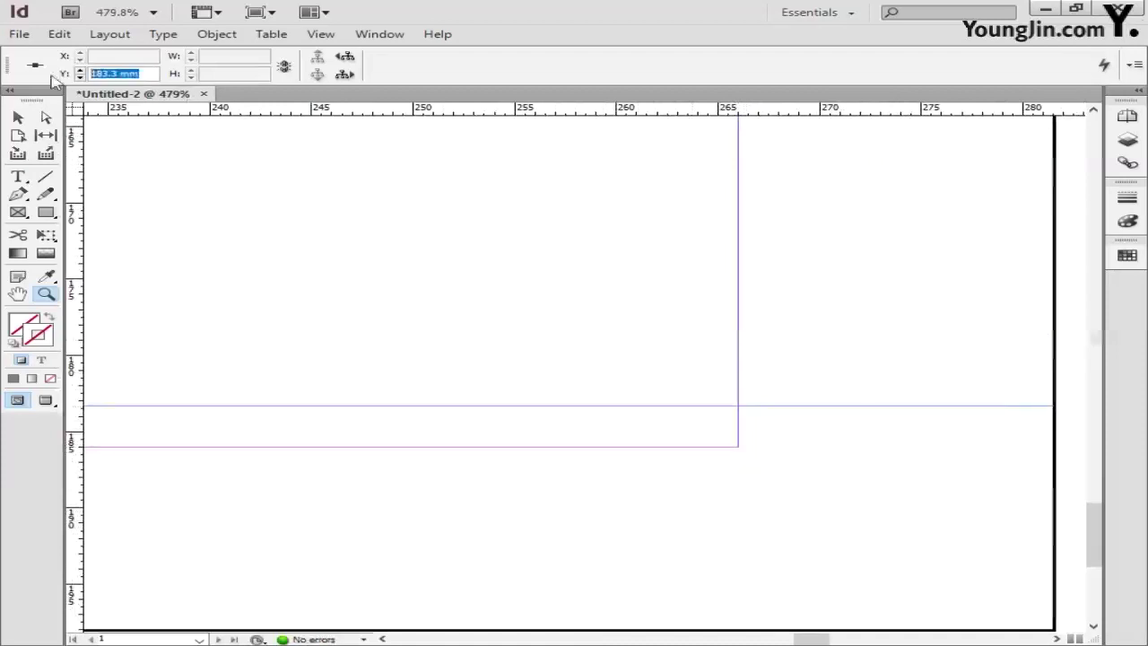
pyautogui.write('183')
pyautogui.press('Return')
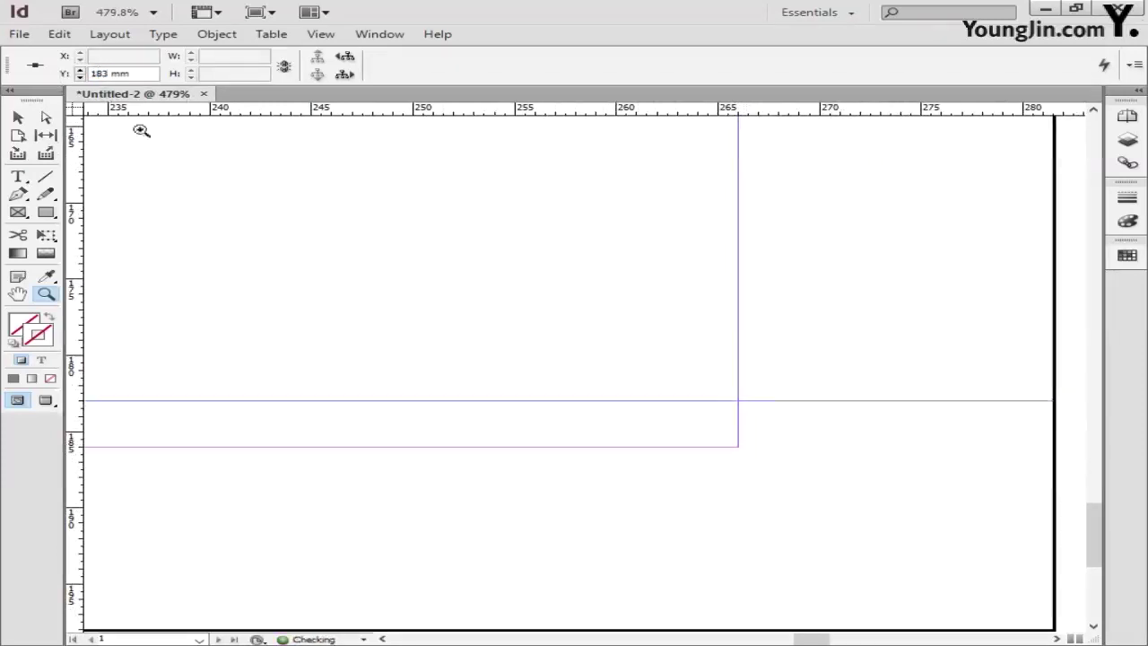
# Add a vertical guide at X 263 mm, just inside the right margin.
pyautogui.moveTo(75, 305); pyautogui.dragTo(681, 353)
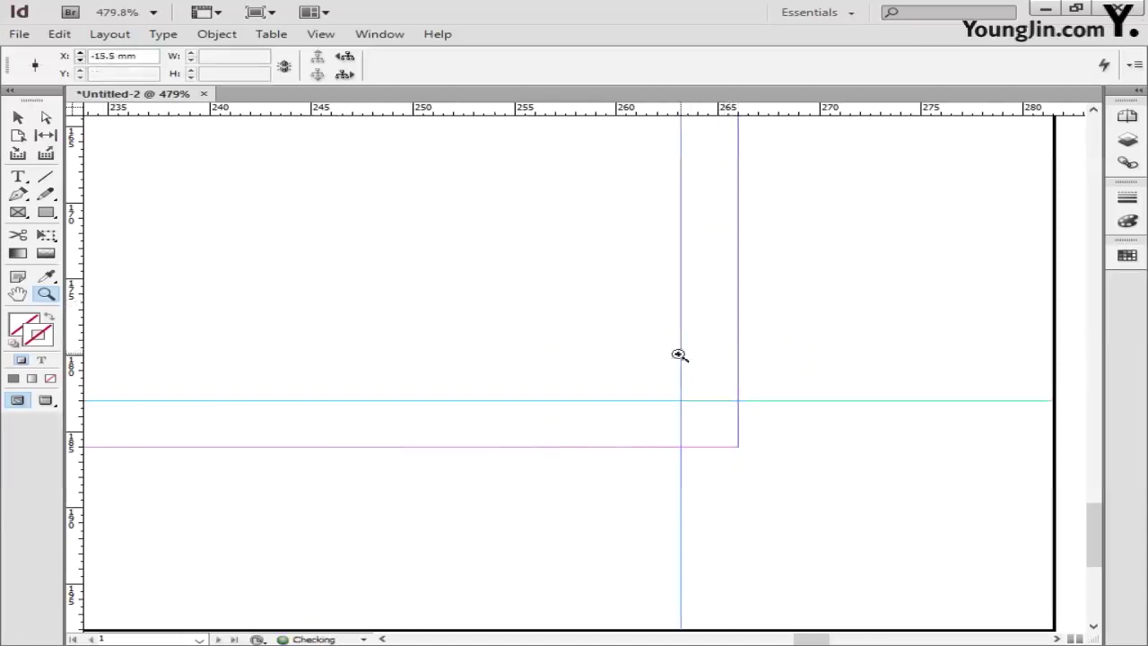
pyautogui.click(59, 59)
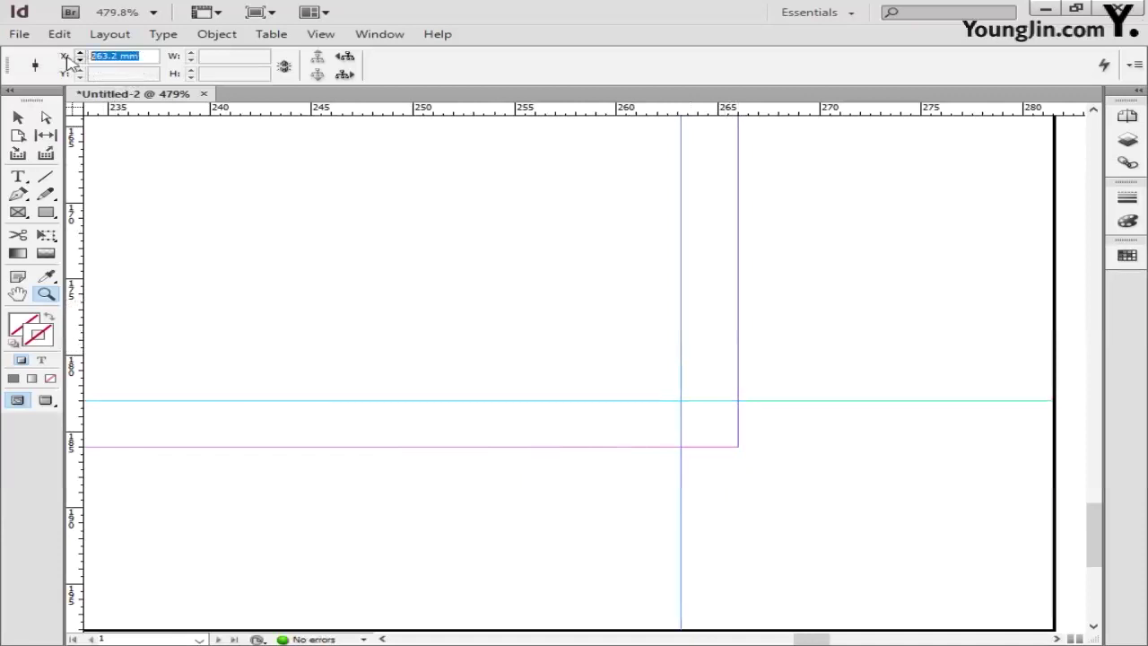
pyautogui.write('263')
pyautogui.press('Return')
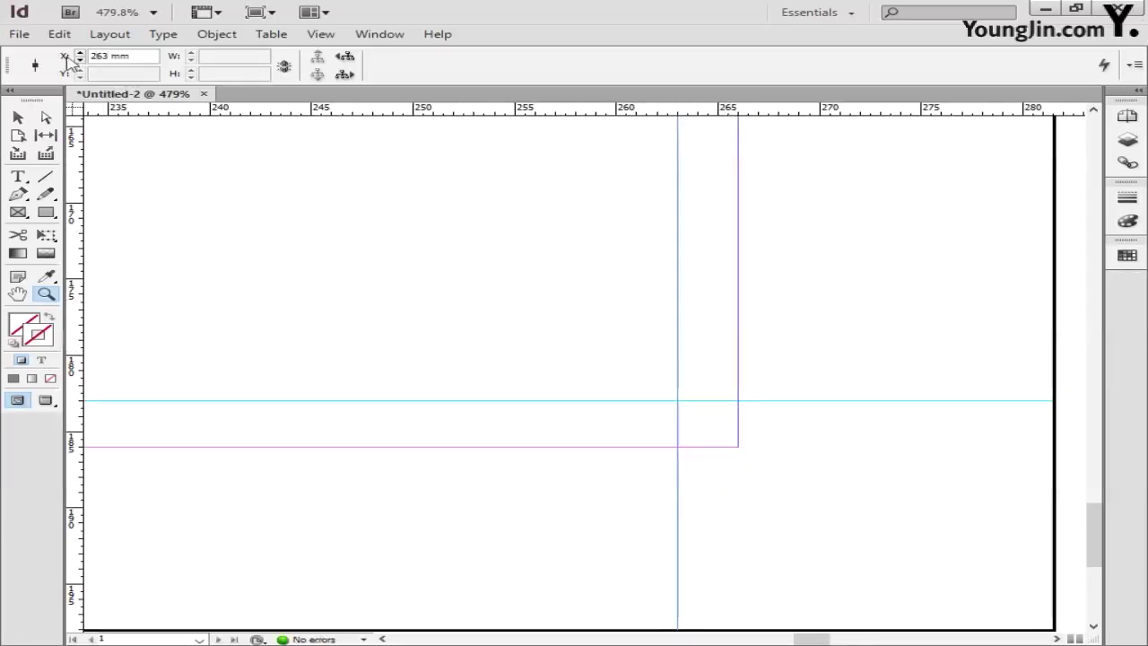
# Draw a vertical line just above the upper margin near the upper-left margin corner and set its length to 5 mm.
pyautogui.doubleClick(21, 293)
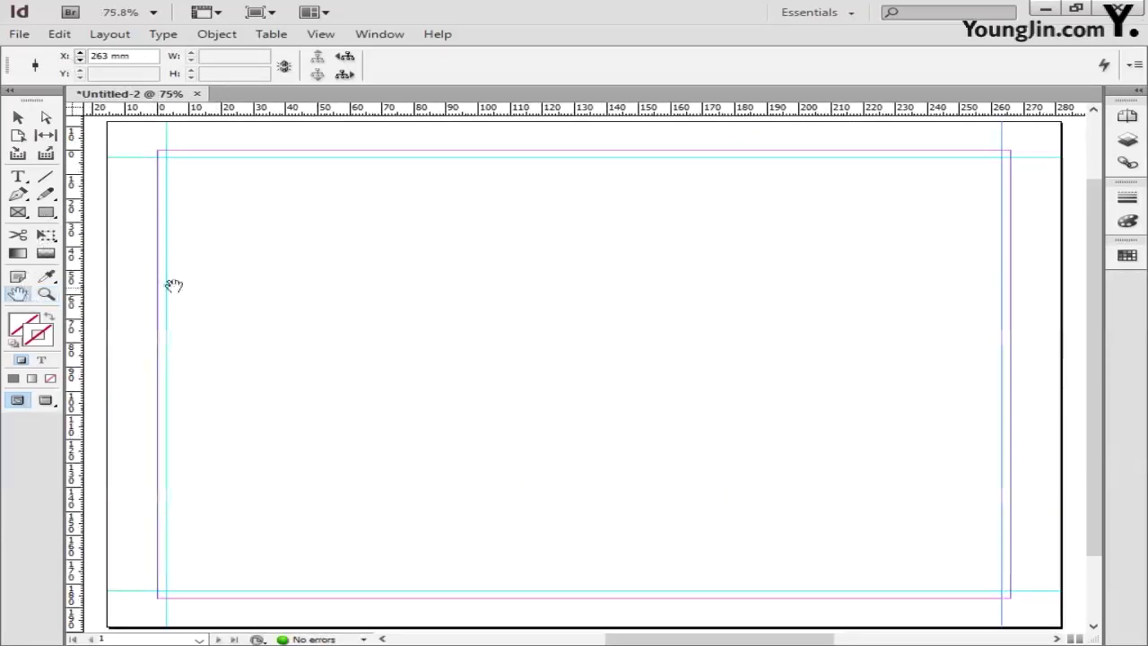
pyautogui.click(46, 293)
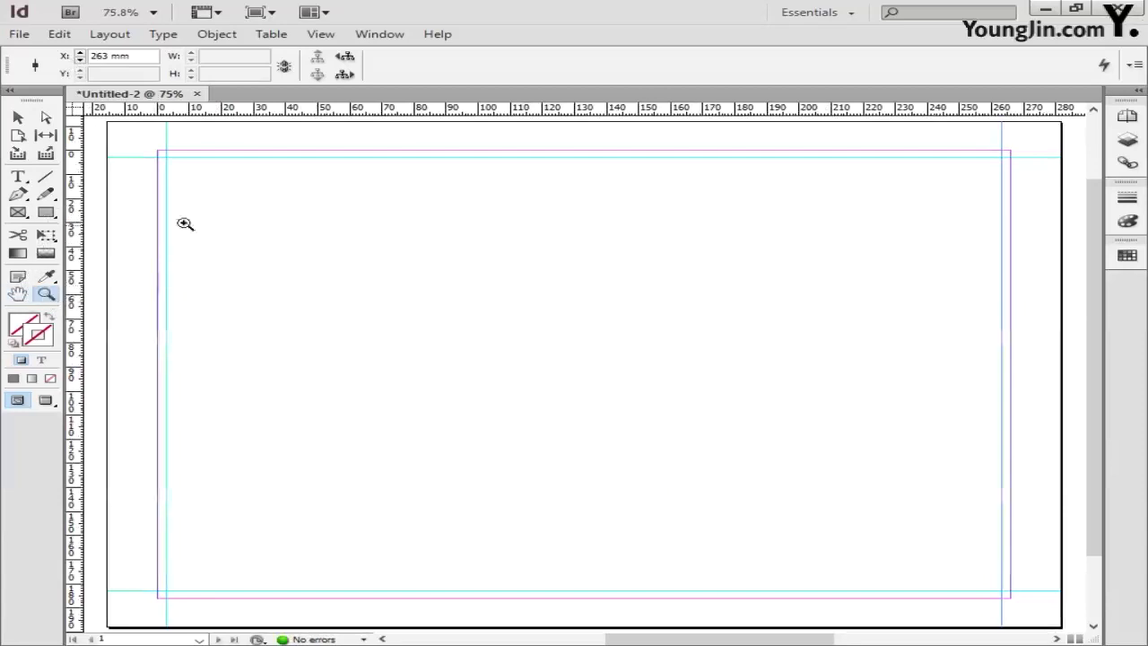
pyautogui.moveTo(206, 184); pyautogui.dragTo(121, 125)
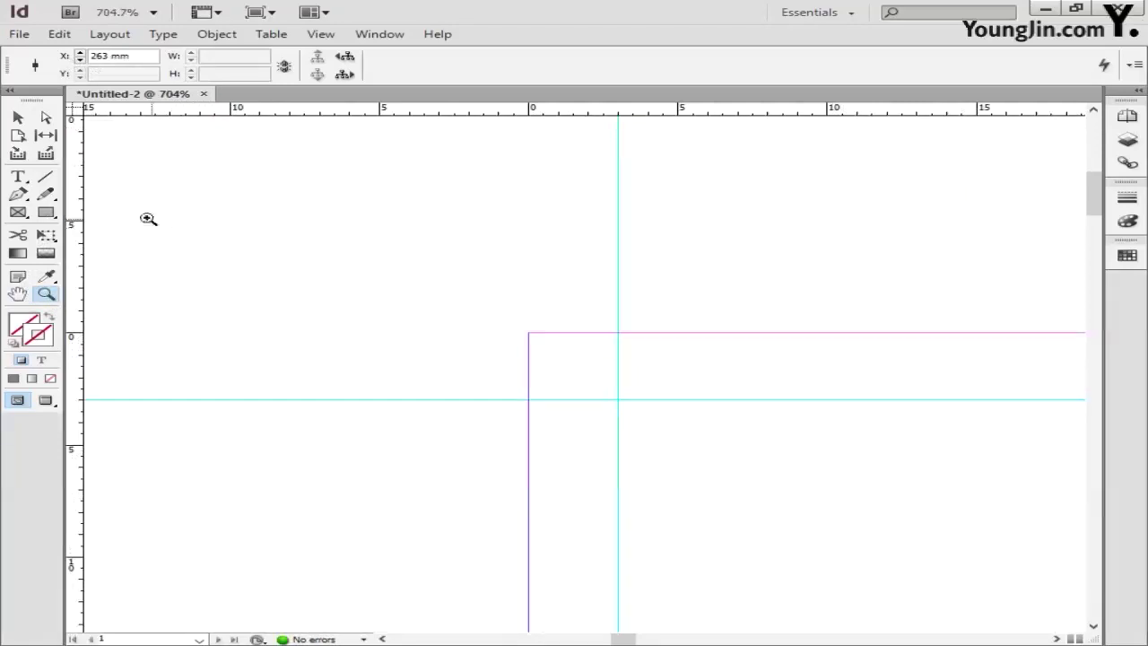
pyautogui.click(54, 178)
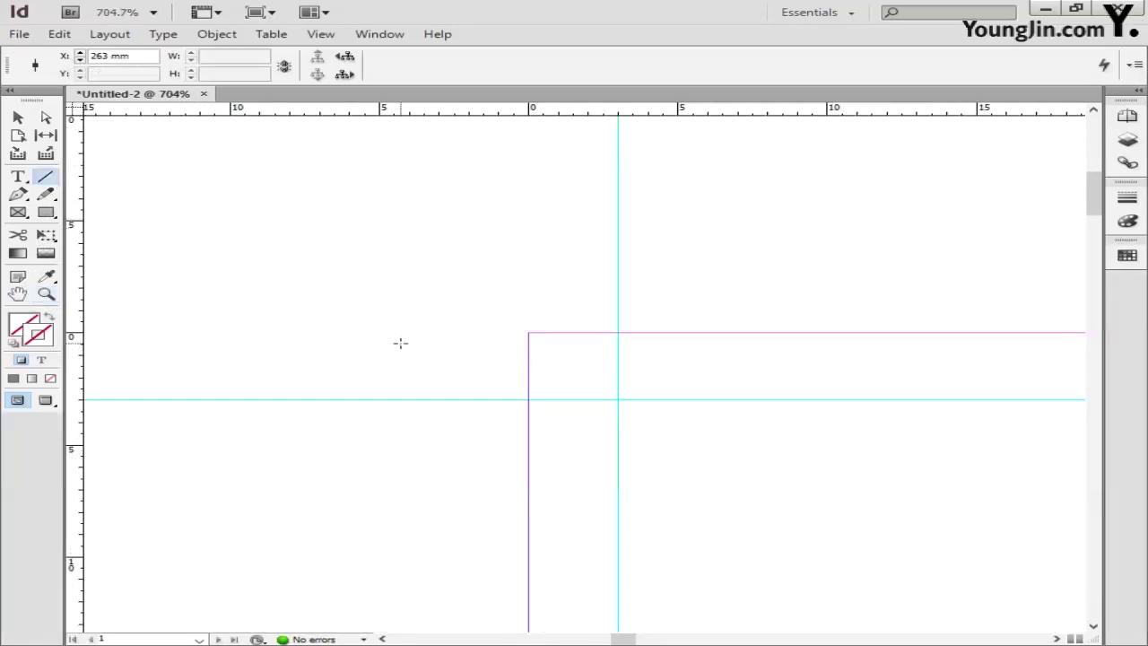
pyautogui.moveTo(582, 309); pyautogui.dragTo(580, 199)
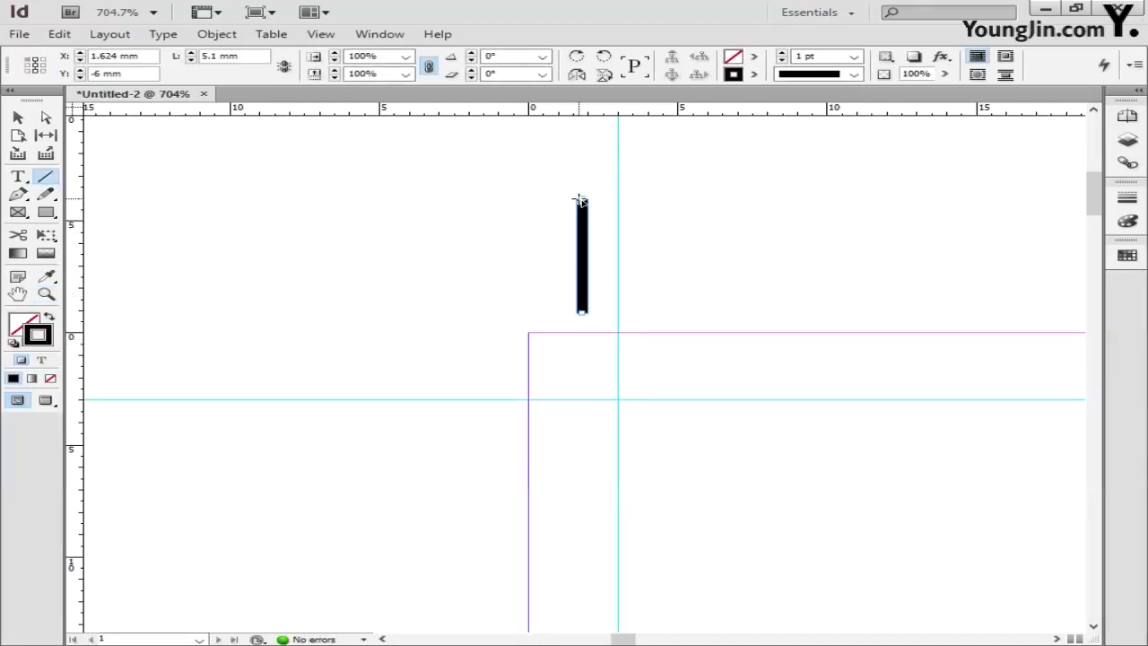
pyautogui.tripleClick(238, 56)
pyautogui.write('5')
pyautogui.press('Return')
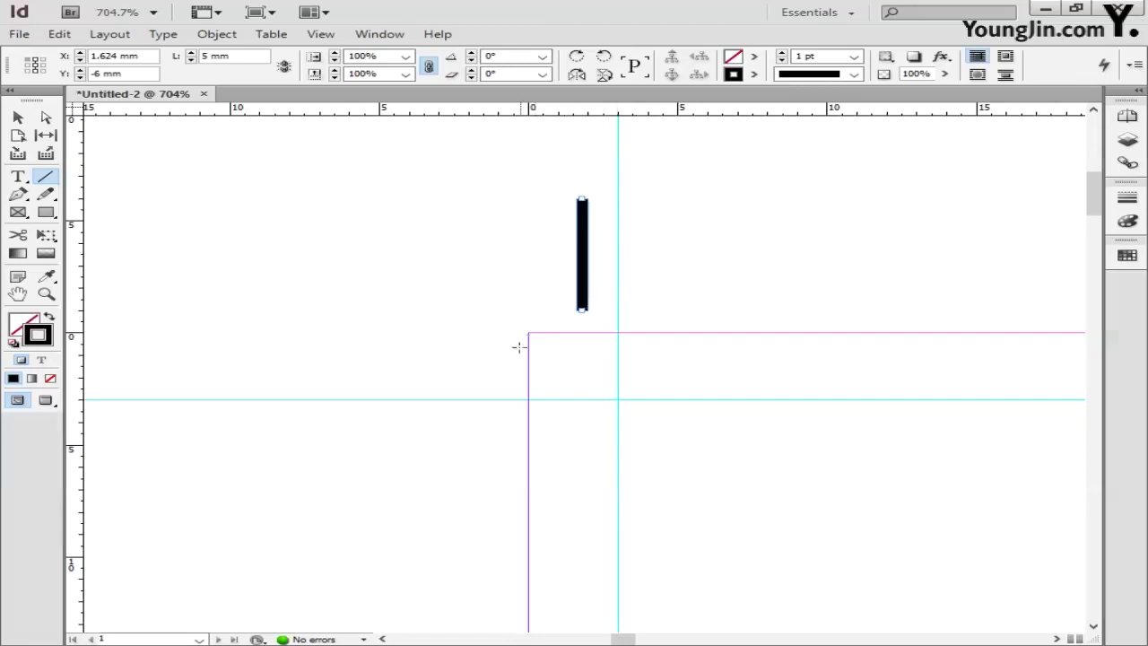
# Draw a horizontal line outside the left margin near the upper-left corner, set its length to 5 mm, and deselect it.
pyautogui.moveTo(487, 383); pyautogui.dragTo(325, 384)
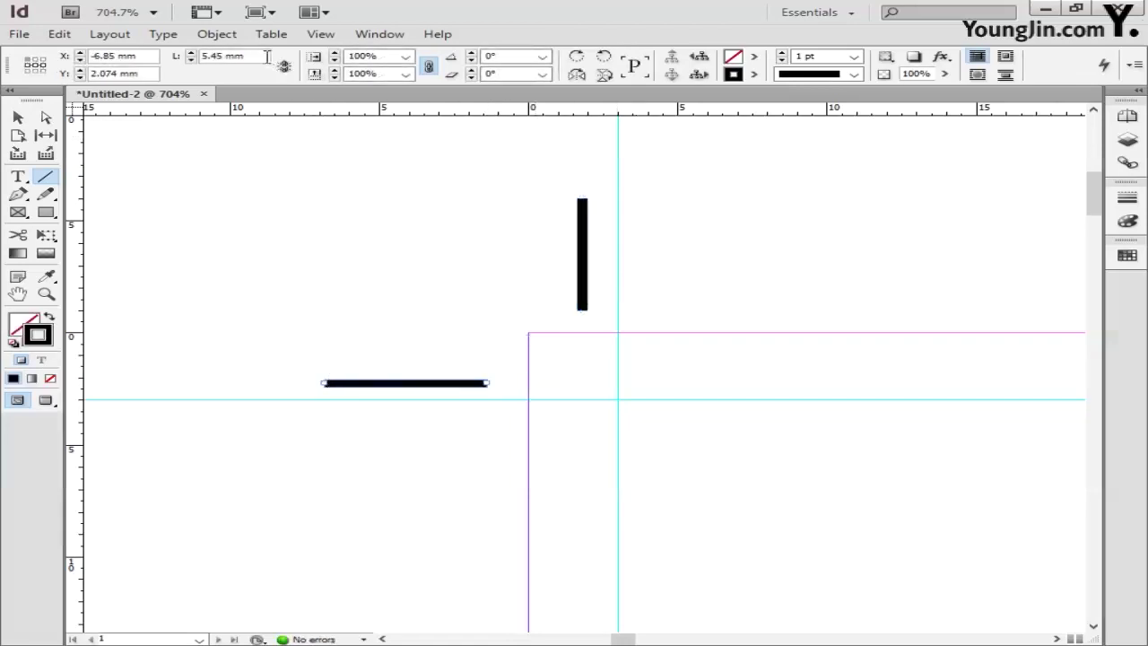
pyautogui.moveTo(266, 57); pyautogui.dragTo(157, 56)
pyautogui.write('5')
pyautogui.press('Return')
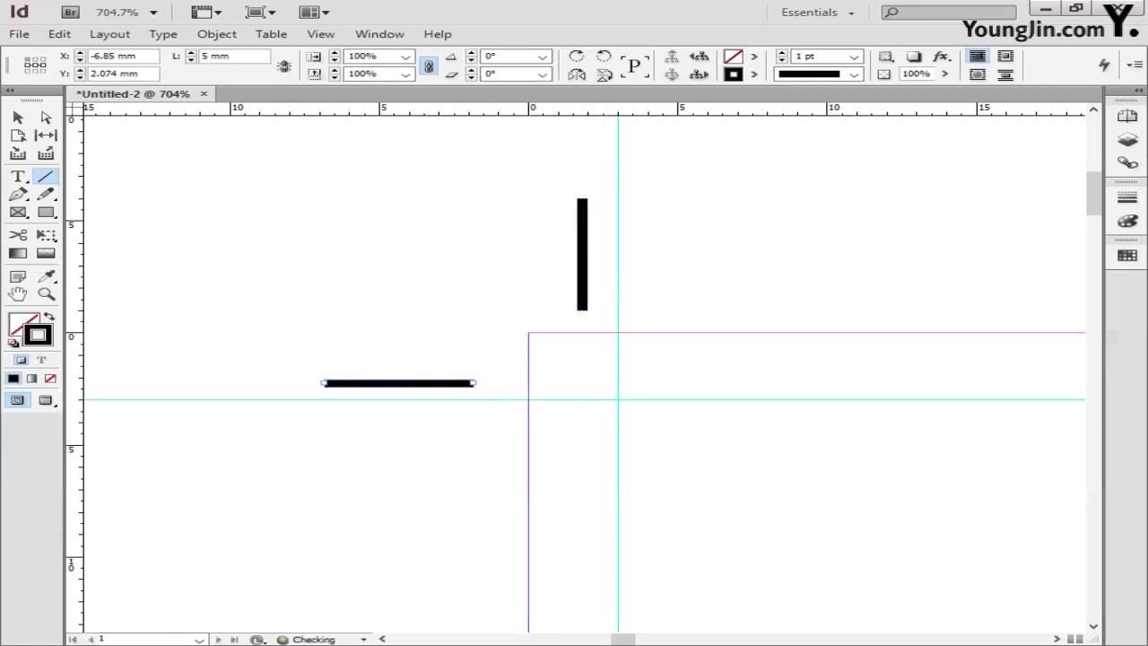
pyautogui.hotkey('ctrl', 'shift', 'a')
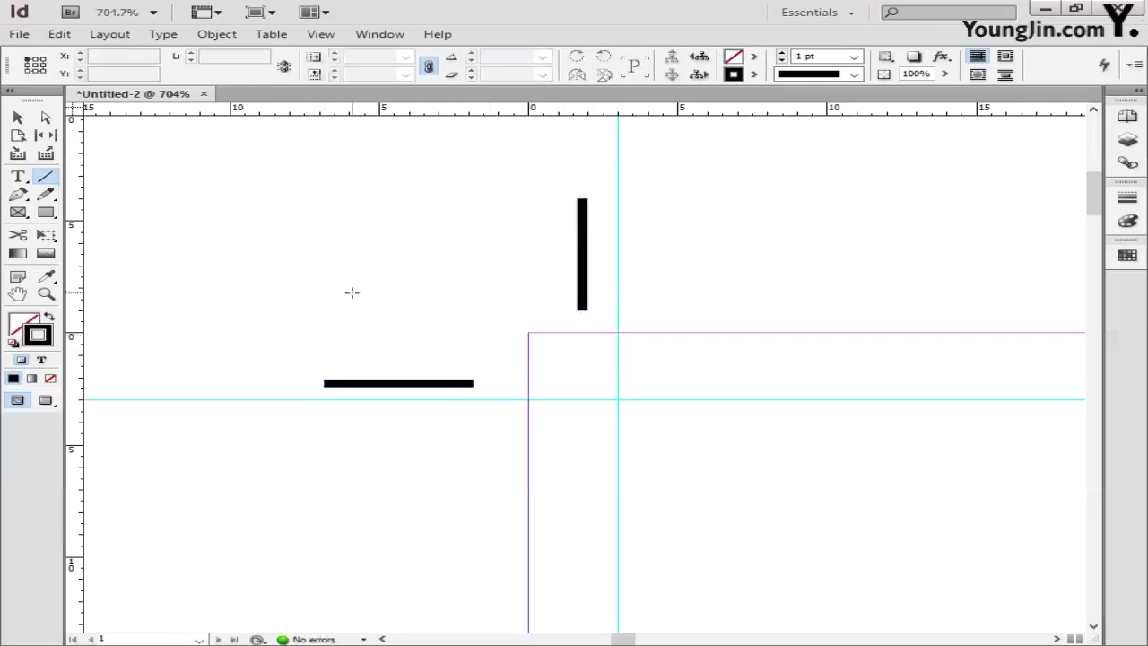
# Move both upper-left lines onto the 3 mm guides so each one ends at the page margin.
pyautogui.press('v')
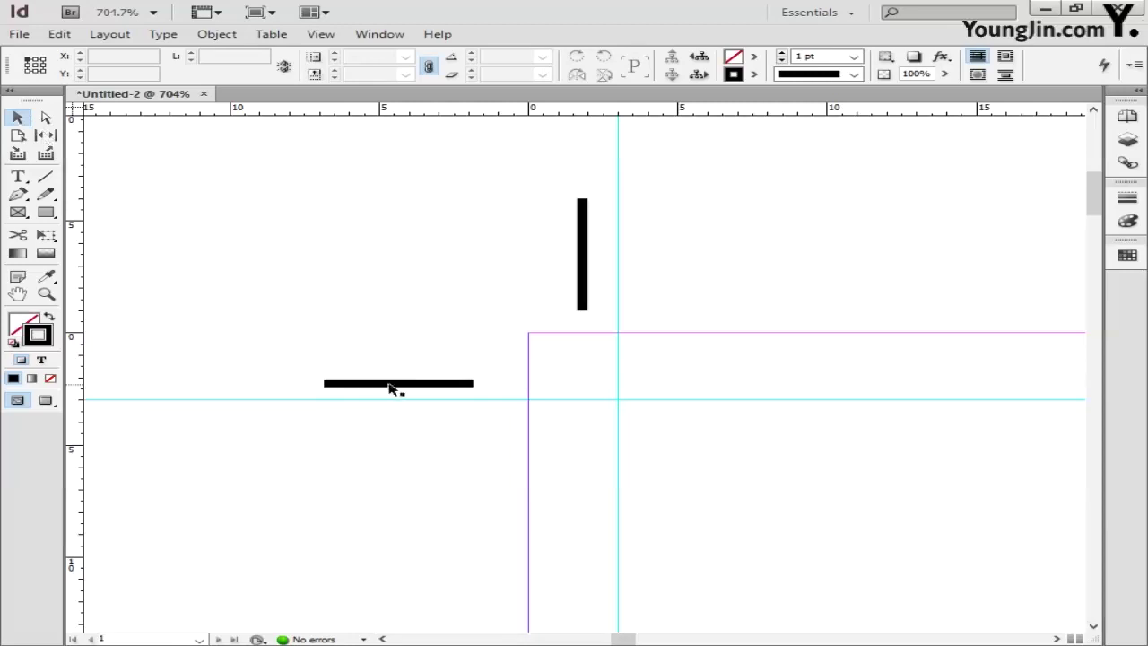
pyautogui.moveTo(392, 387); pyautogui.dragTo(452, 397)
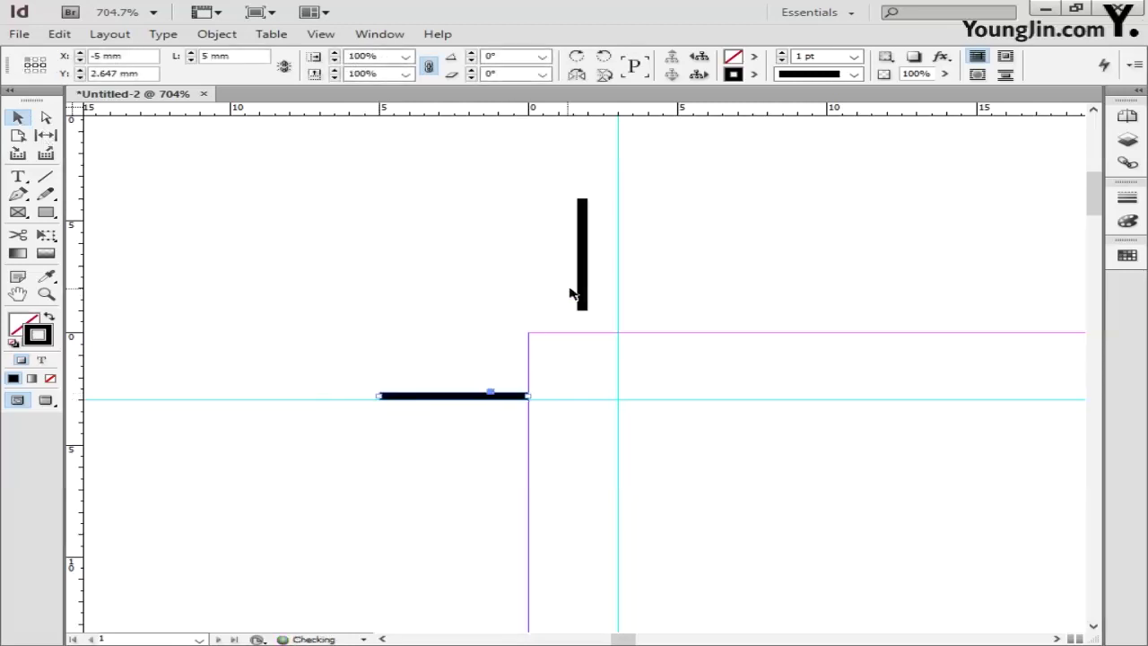
pyautogui.moveTo(579, 292); pyautogui.dragTo(614, 319)
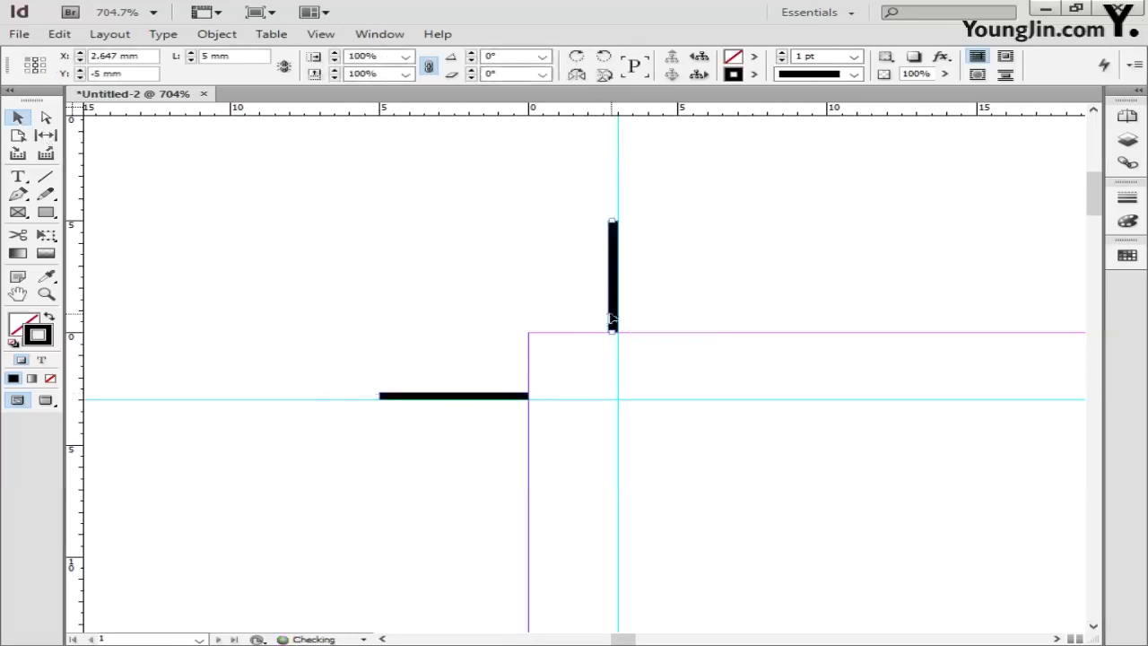
# Copy both upper-left crop lines together and paste them at the upper-right margin corner.
pyautogui.keyDown('shift'); pyautogui.click(493, 396); pyautogui.keyUp('shift')
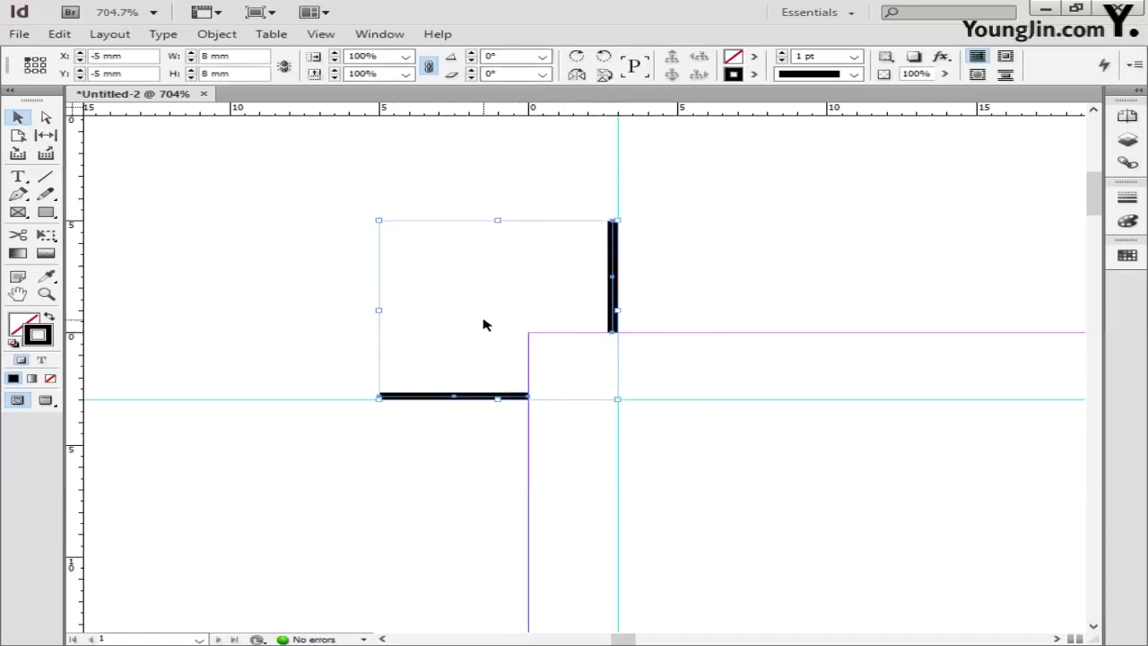
pyautogui.doubleClick(18, 293)
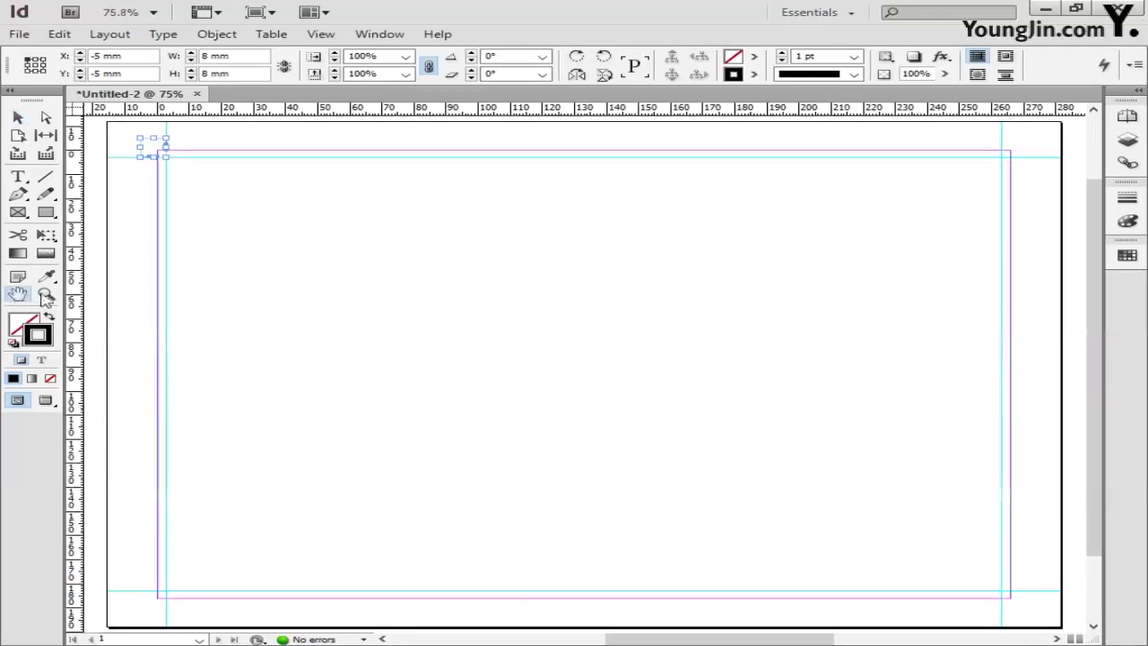
pyautogui.click(46, 293)
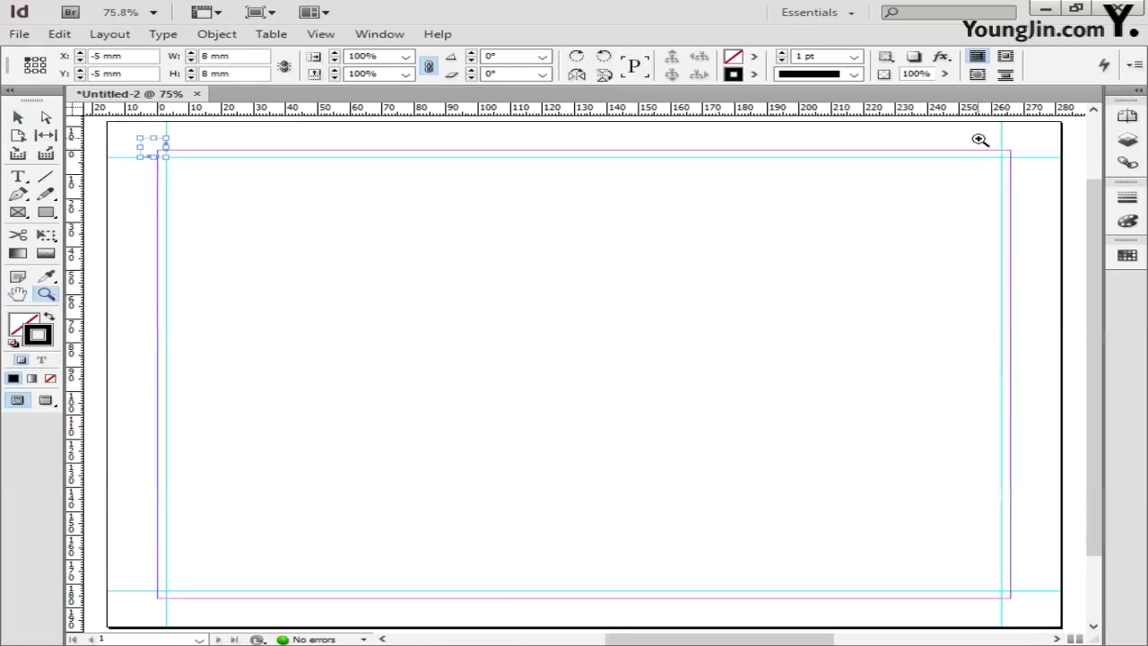
pyautogui.moveTo(977, 139); pyautogui.dragTo(1034, 174)
pyautogui.press('space')
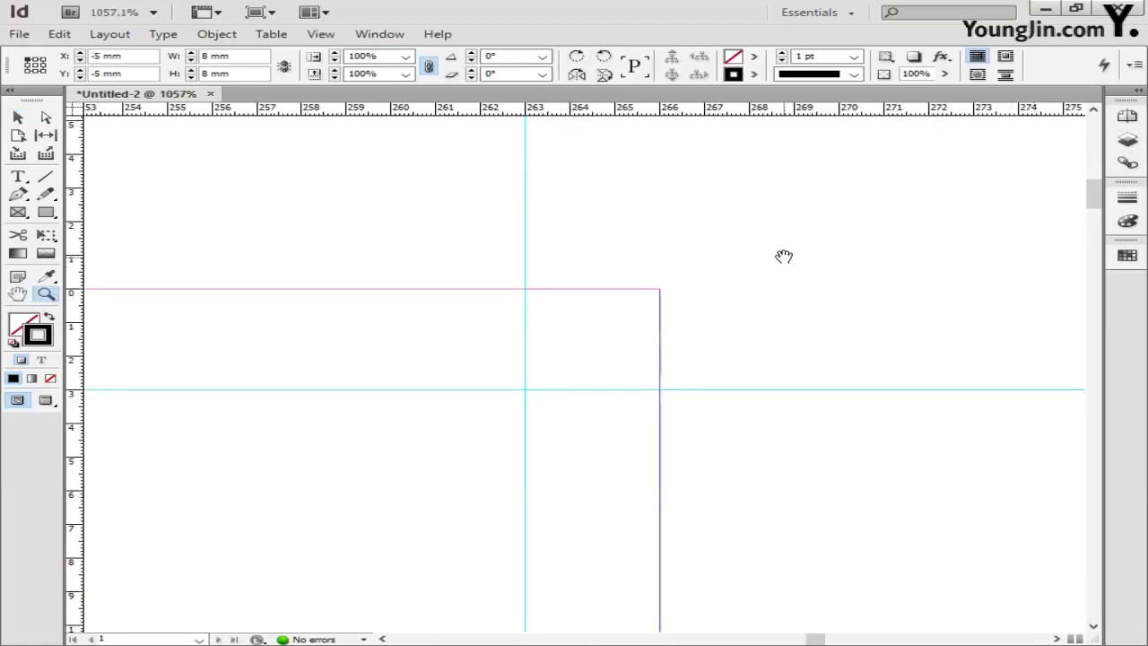
pyautogui.moveTo(781, 256); pyautogui.dragTo(733, 335)
pyautogui.hotkey('ctrl', 'v')
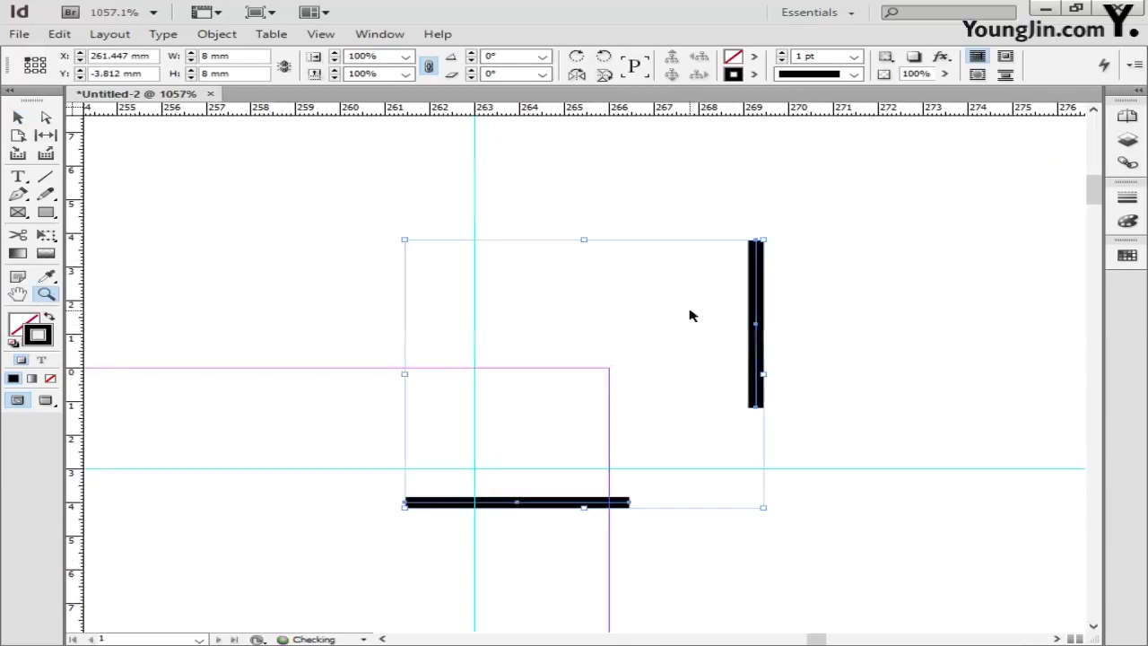
# Align the pasted vertical line to the 263 mm guide above the margin and the horizontal one to the 3 mm guide outside the right margin.
pyautogui.click(18, 118)
pyautogui.click(694, 318)
pyautogui.moveTo(757, 335); pyautogui.dragTo(484, 294)
pyautogui.moveTo(553, 505); pyautogui.dragTo(756, 463)
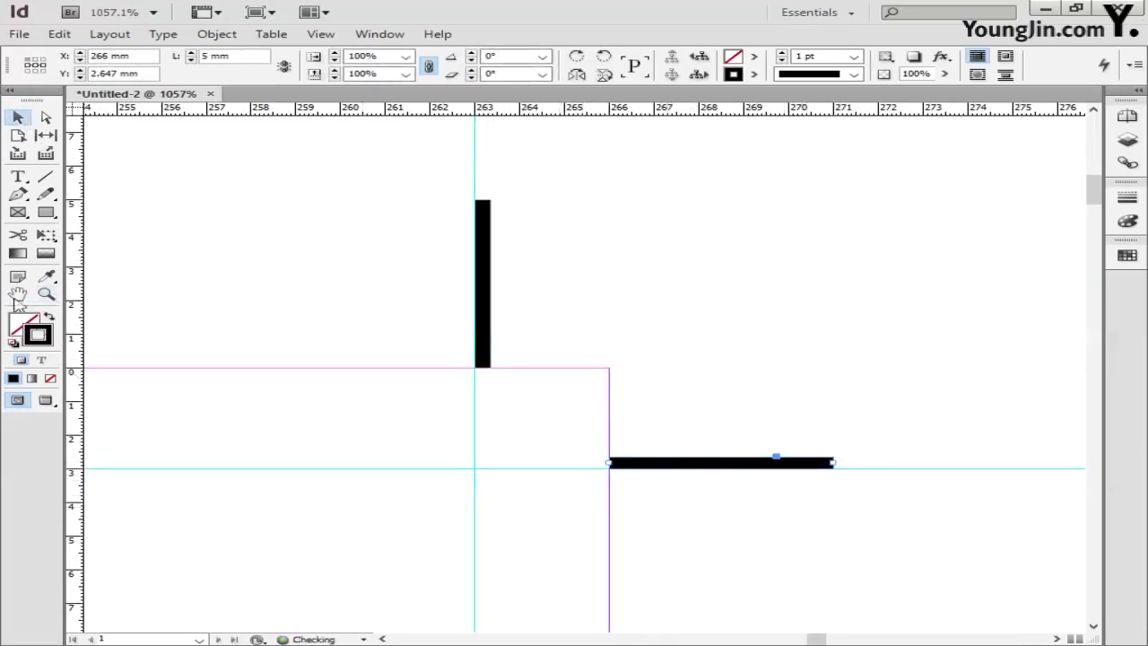
# Paste the crop lines at the lower-left margin corner and align them outside the margins to the 183 mm and 3 mm guides.
pyautogui.hotkey('ctrl', '0')
pyautogui.press('z')
pyautogui.moveTo(129, 569); pyautogui.dragTo(159, 604)
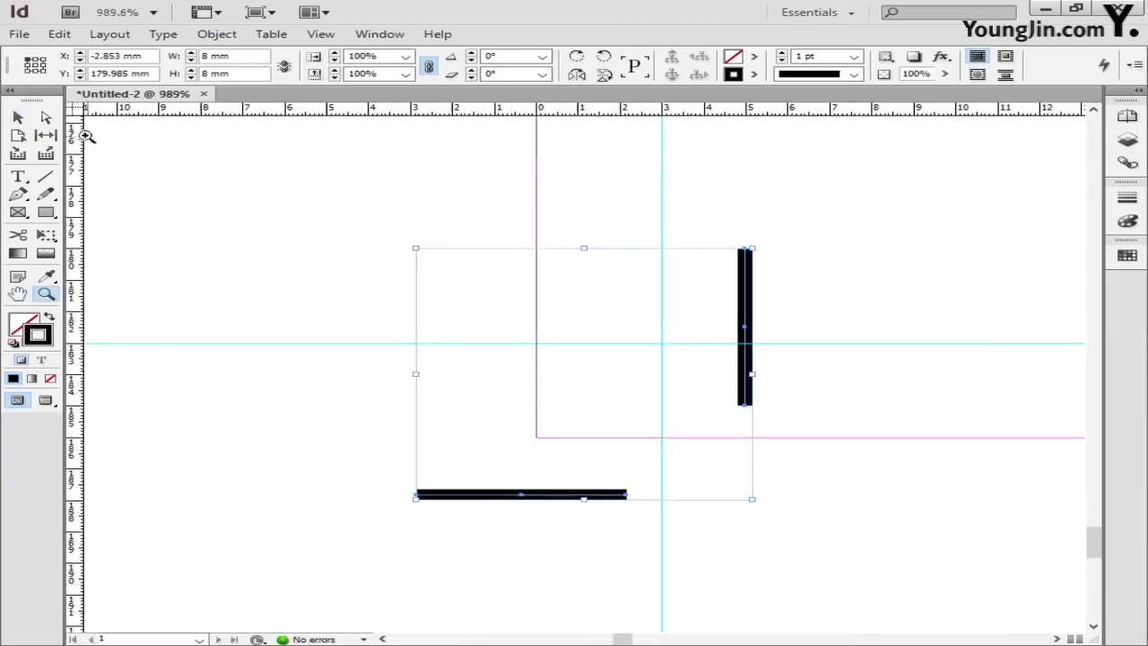
pyautogui.click(18, 117)
pyautogui.click(526, 538)
pyautogui.moveTo(564, 499); pyautogui.dragTo(473, 355)
pyautogui.moveTo(742, 353); pyautogui.dragTo(658, 523)
# Paste the crop lines at the lower-right margin corner, align them outside the margins to the 263 mm and 183 mm guides, and deselect everything.
pyautogui.press('z')
pyautogui.hotkey('ctrl', '0')
pyautogui.moveTo(977, 592); pyautogui.dragTo(1032, 612)
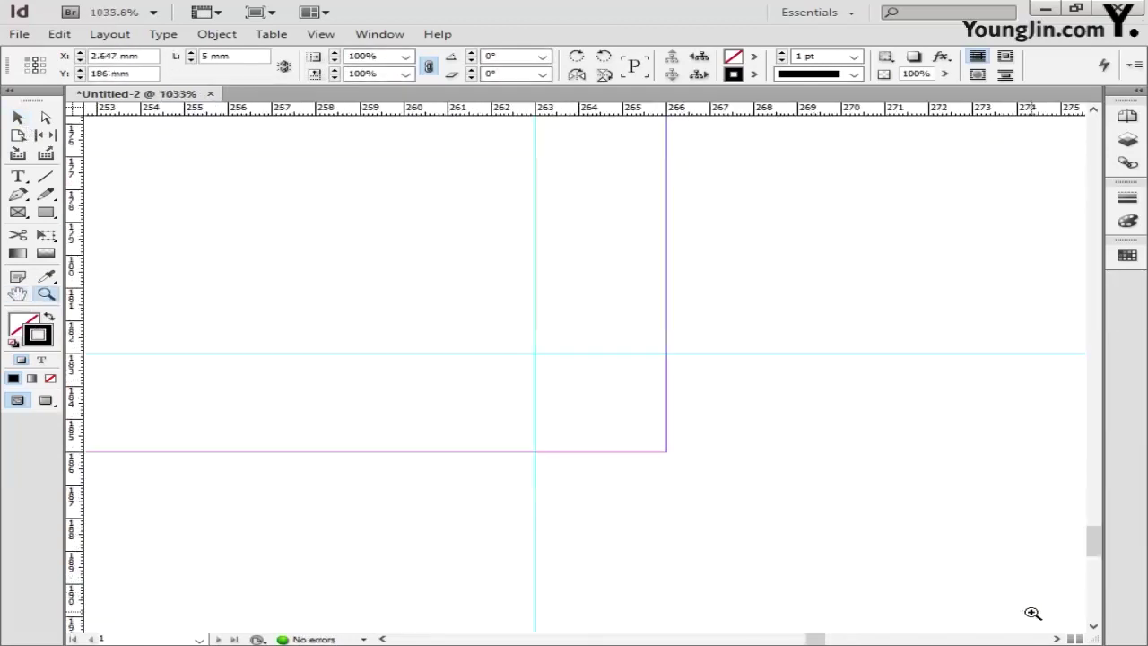
pyautogui.click(18, 118)
pyautogui.click(740, 380)
pyautogui.moveTo(740, 380); pyautogui.dragTo(532, 589)
pyautogui.moveTo(623, 500); pyautogui.dragTo(874, 364)
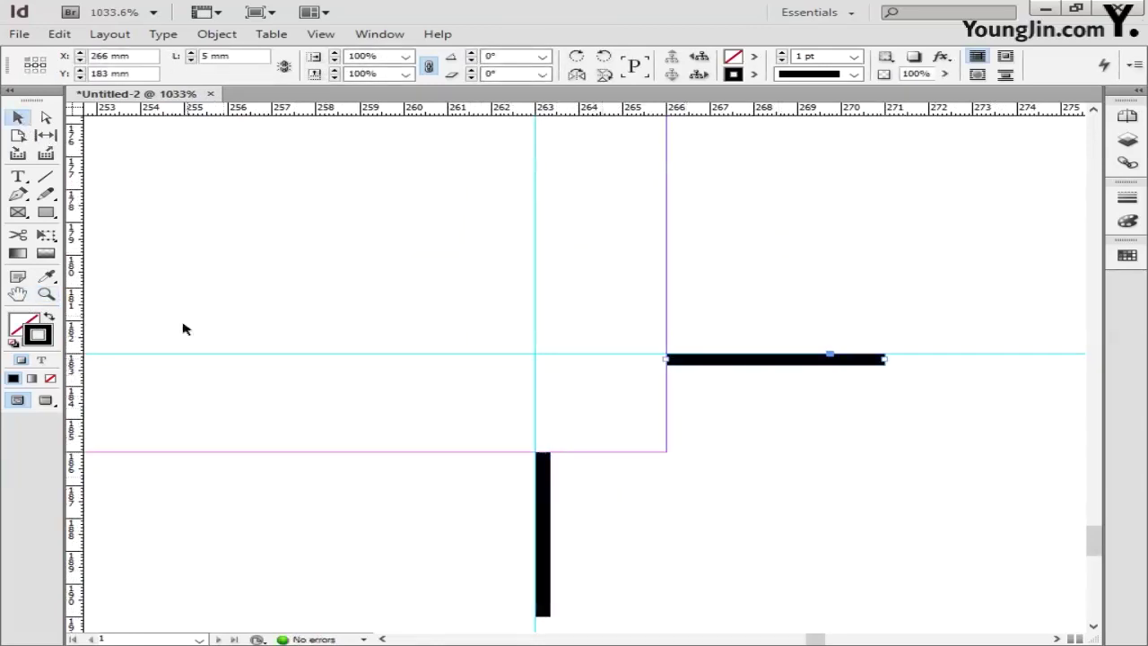
pyautogui.doubleClick(18, 293)
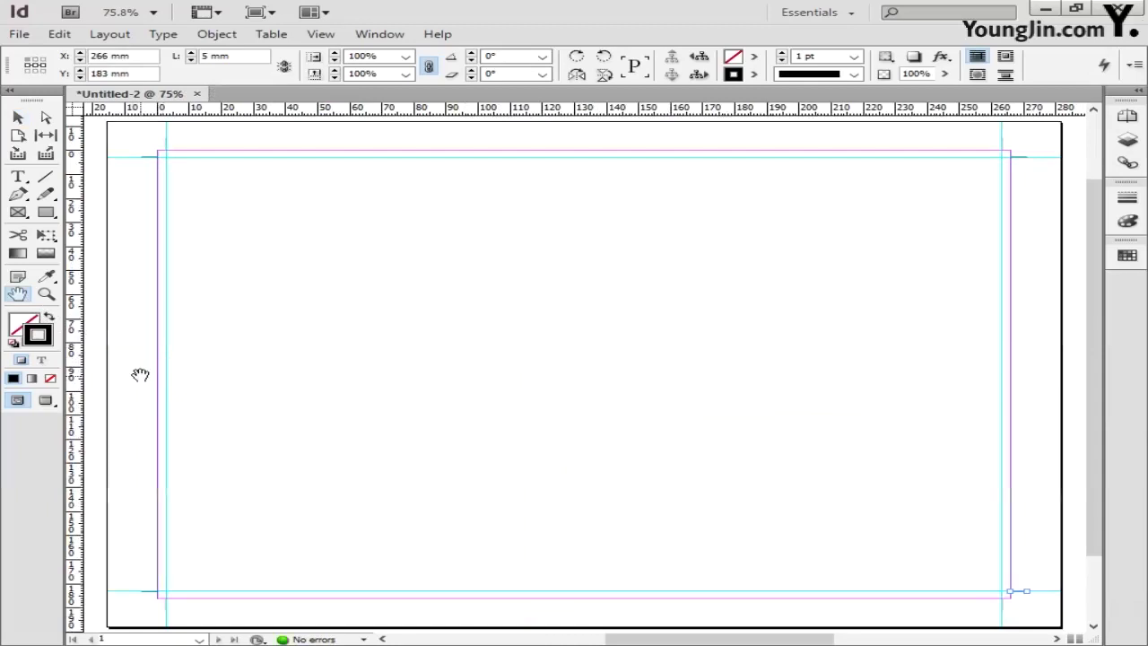
pyautogui.hotkey('ctrl', 'shift', 'a')
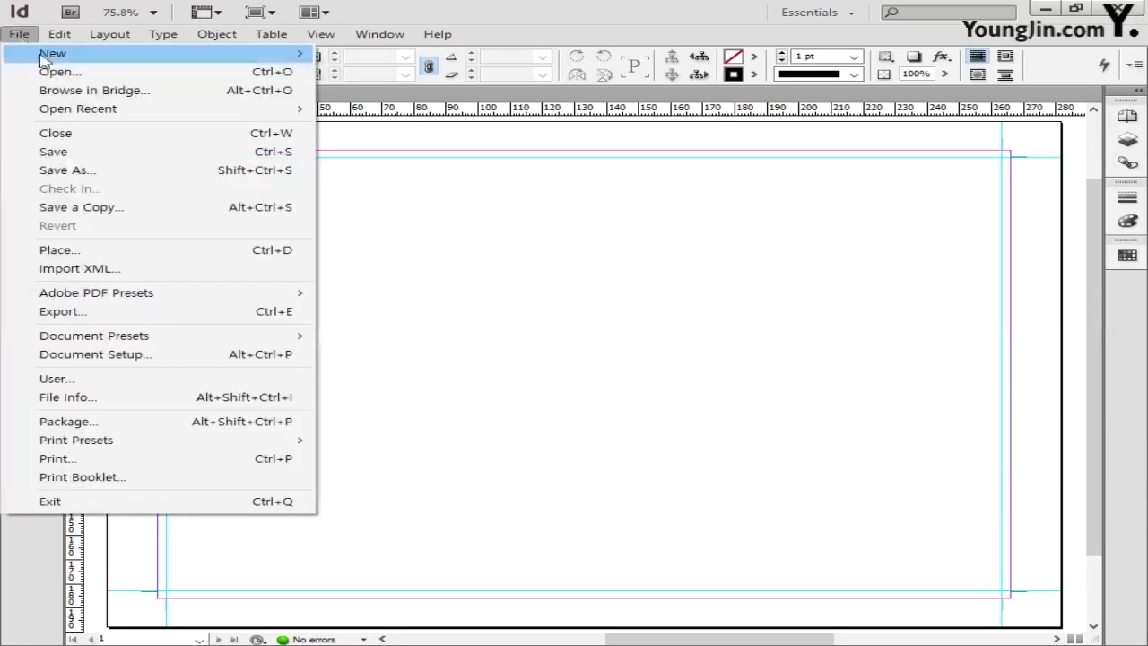
# Place the image file 01 on the page with its upper-left corner at the margin corner.
pyautogui.click(97, 250)
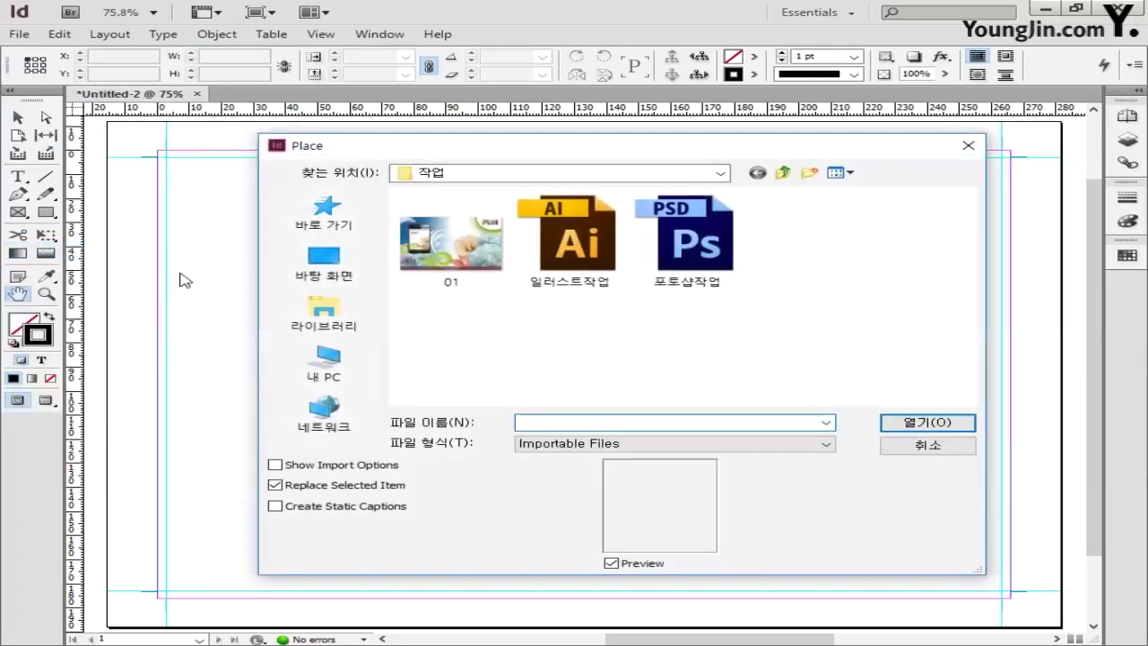
pyautogui.click(466, 265)
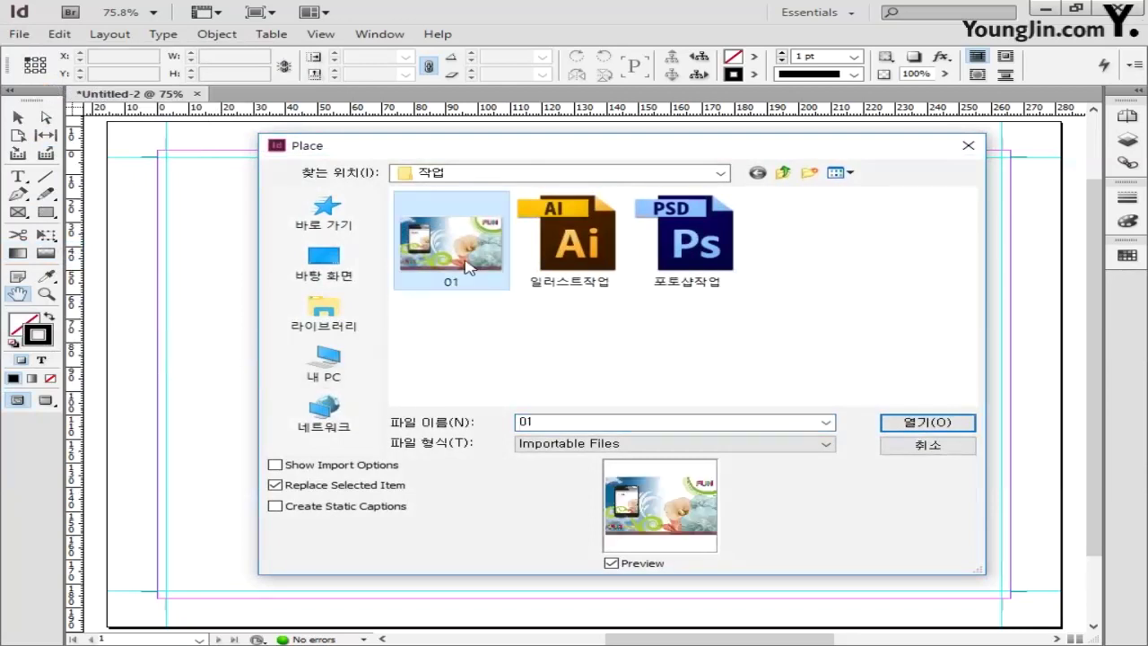
pyautogui.click(923, 422)
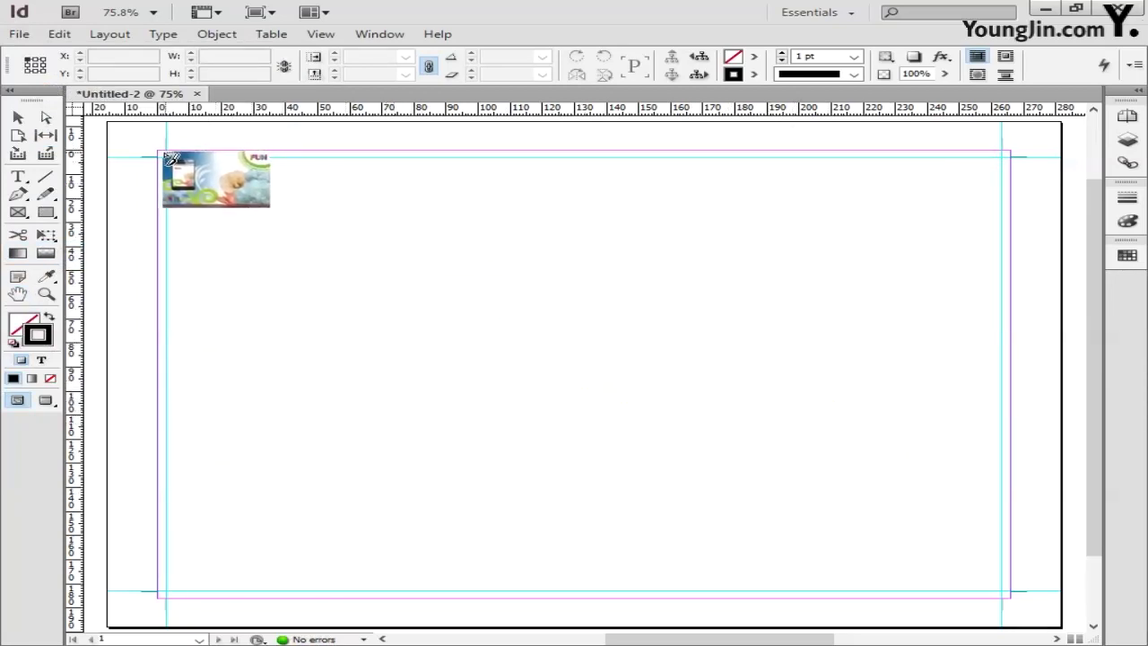
pyautogui.click(160, 154)
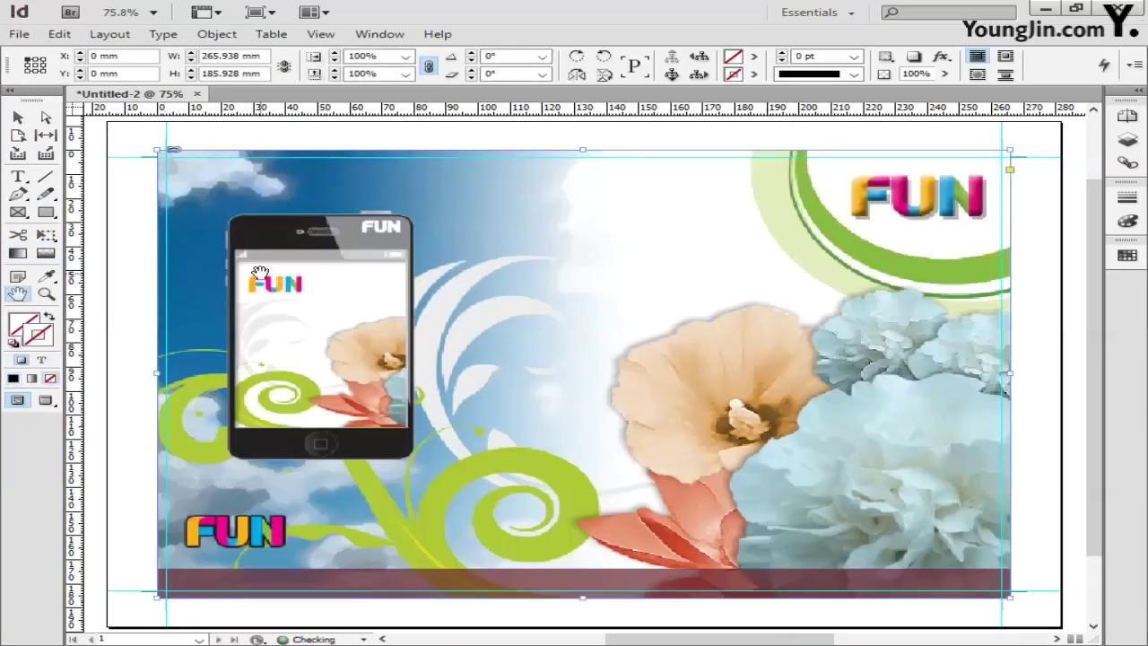
# Set the placed image's display performance to High Quality Display.
pyautogui.rightClick(433, 274)
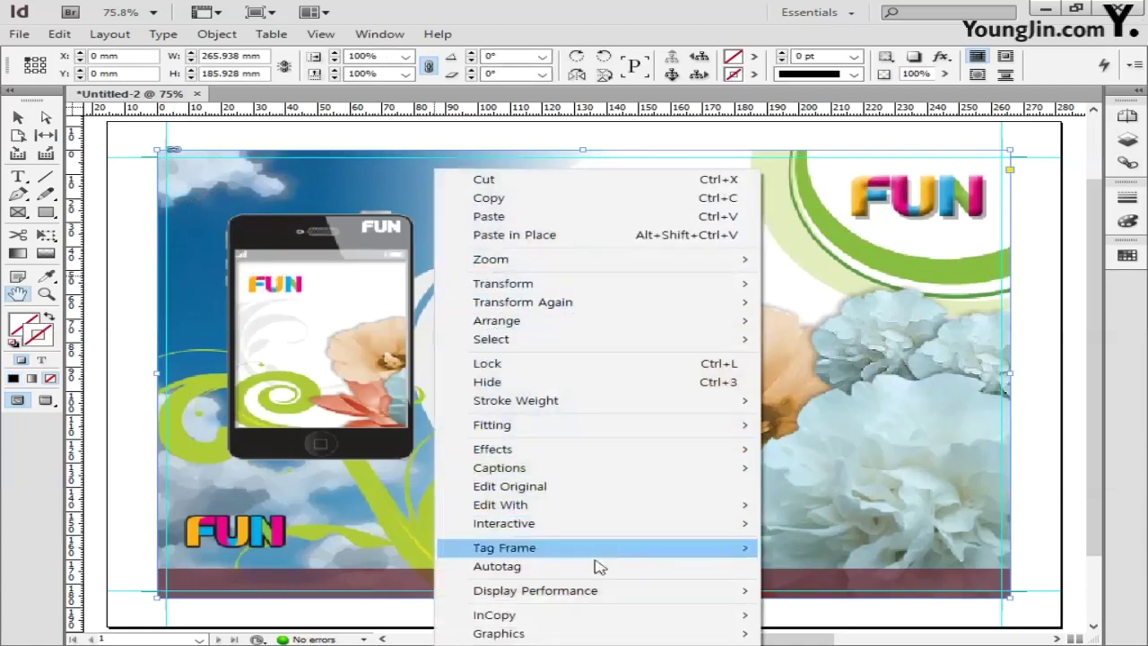
pyautogui.moveTo(598, 594)
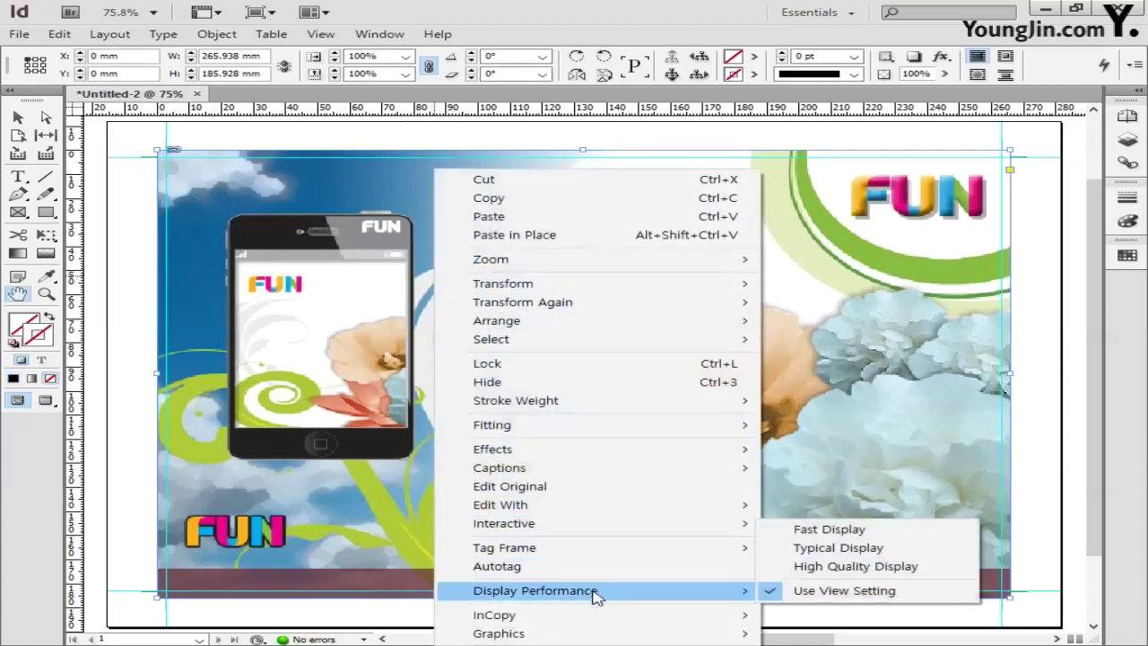
pyautogui.click(842, 566)
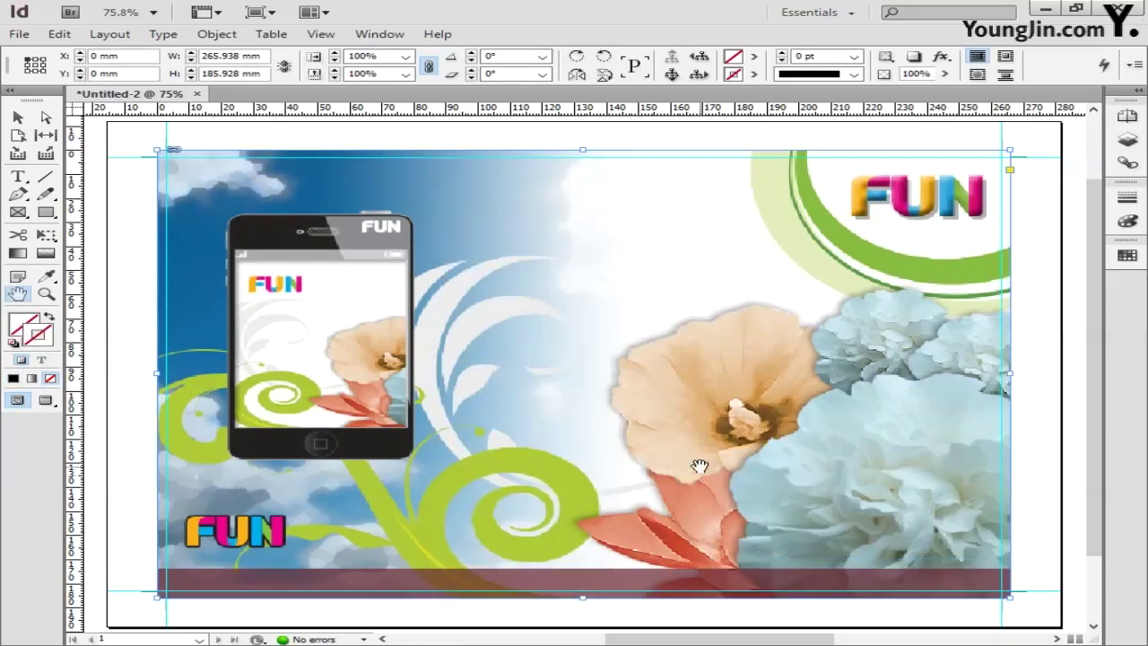
# Set the placed image's frame to 266 mm wide and 186 mm high.
pyautogui.click(130, 57)
pyautogui.hotkey('ctrl', 'a')
pyautogui.press('Tab')
pyautogui.press('Tab')
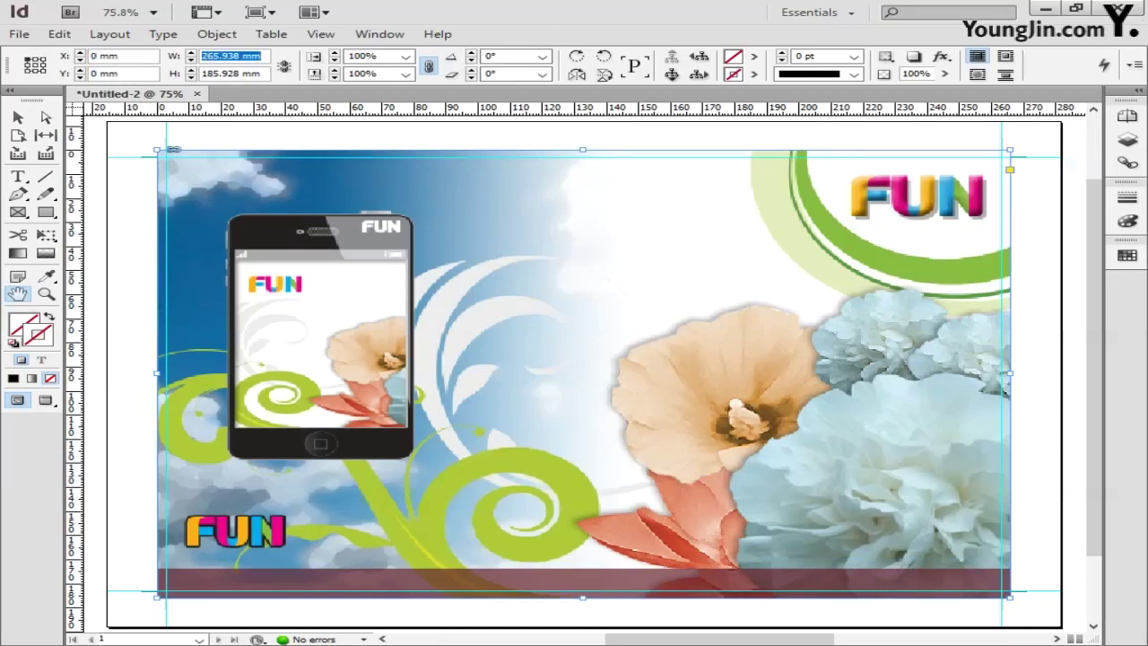
pyautogui.write('266')
pyautogui.press('Tab')
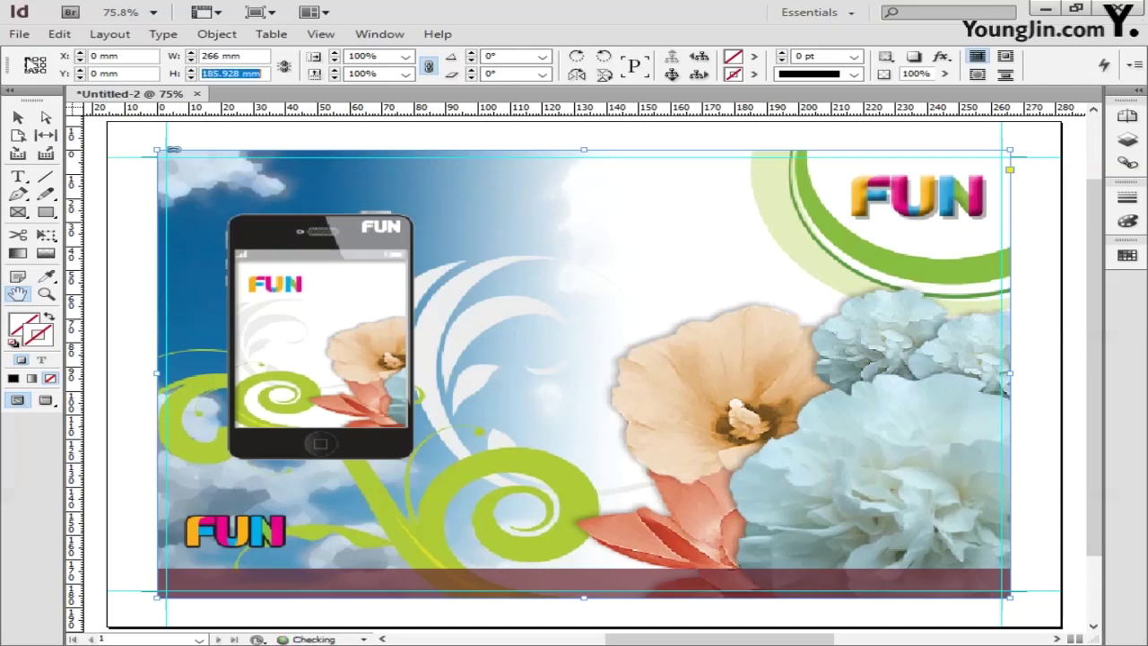
pyautogui.write('186')
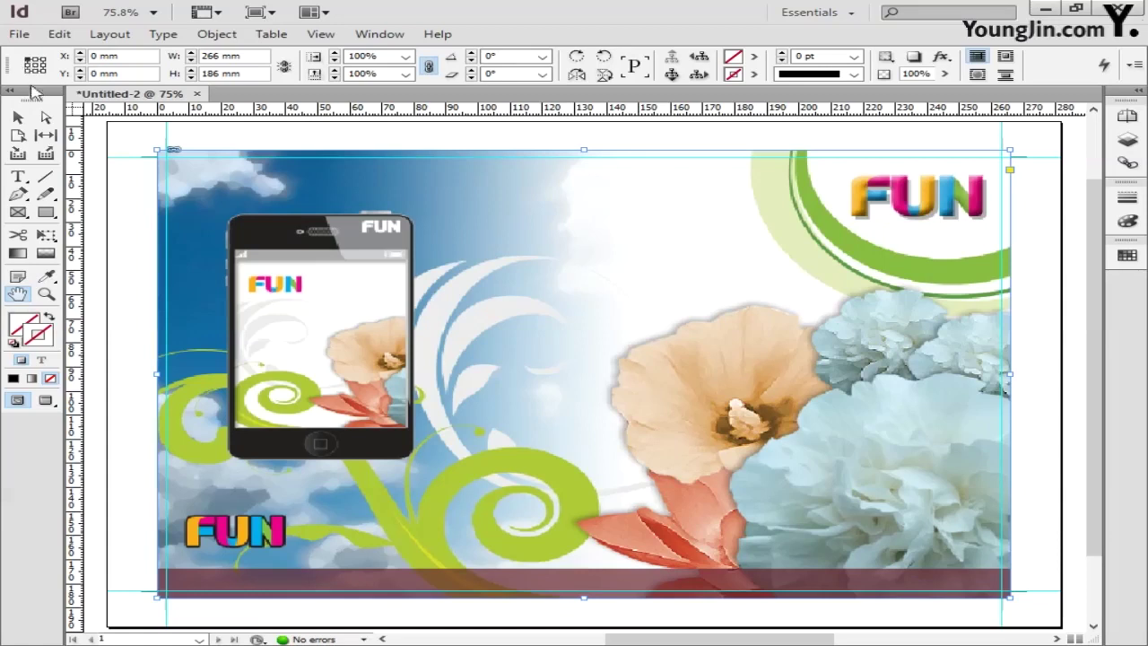
# Create a text frame reading "똑~" in the sky area beside the phone, in YDIYGO340 at 36 pt.
pyautogui.click(18, 177)
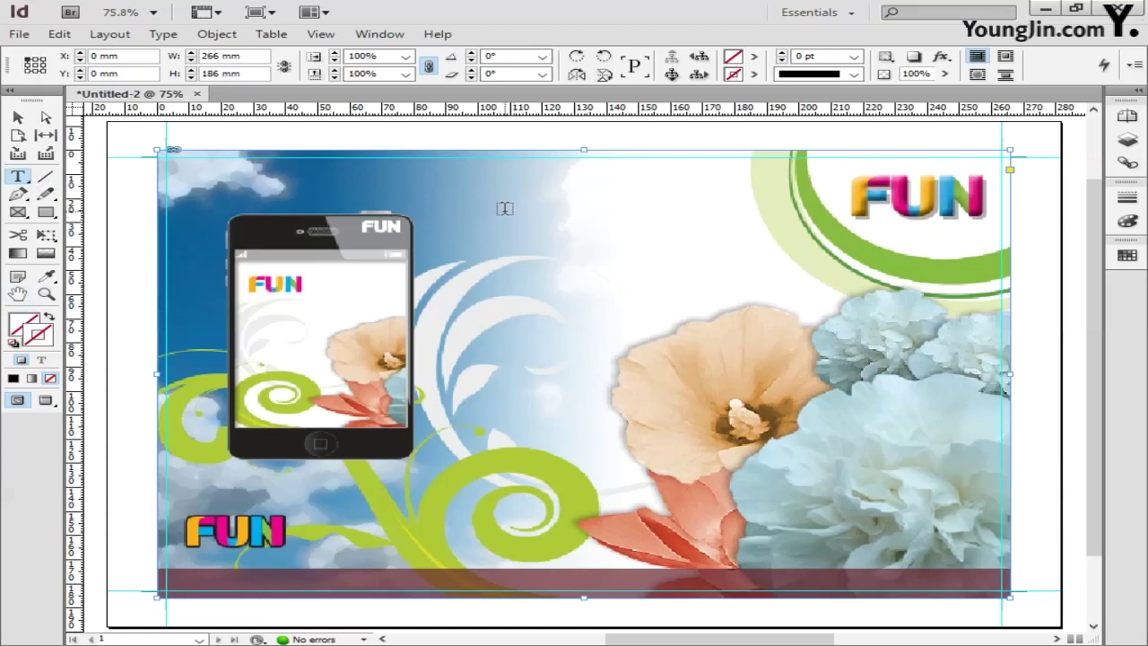
pyautogui.moveTo(542, 214); pyautogui.dragTo(631, 260)
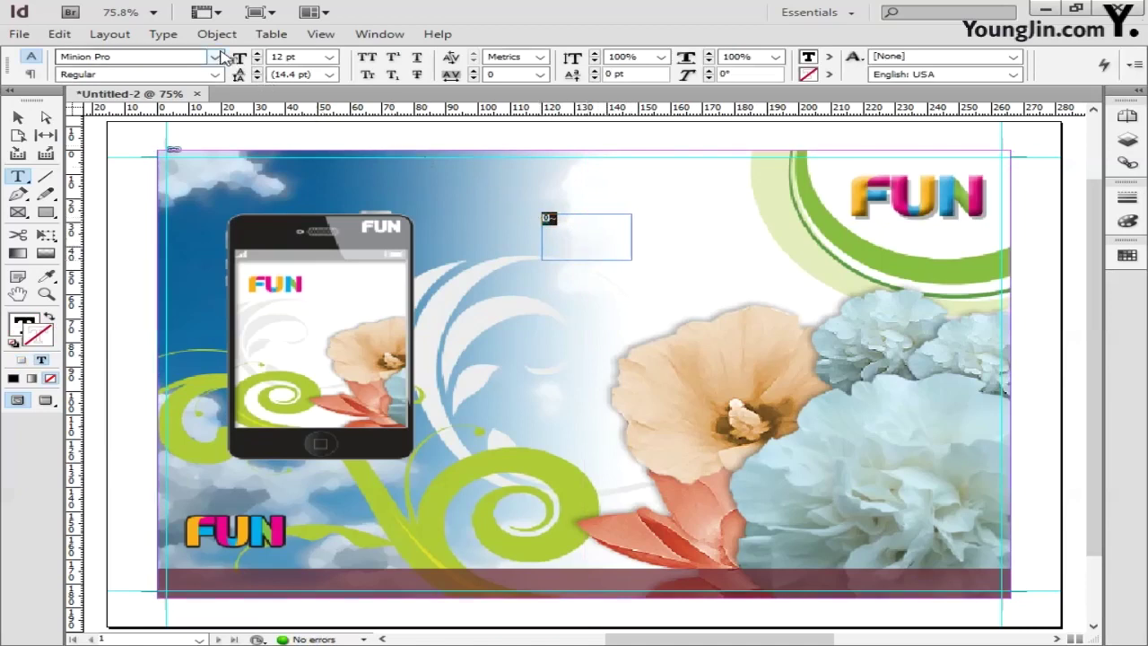
pyautogui.click(224, 56)
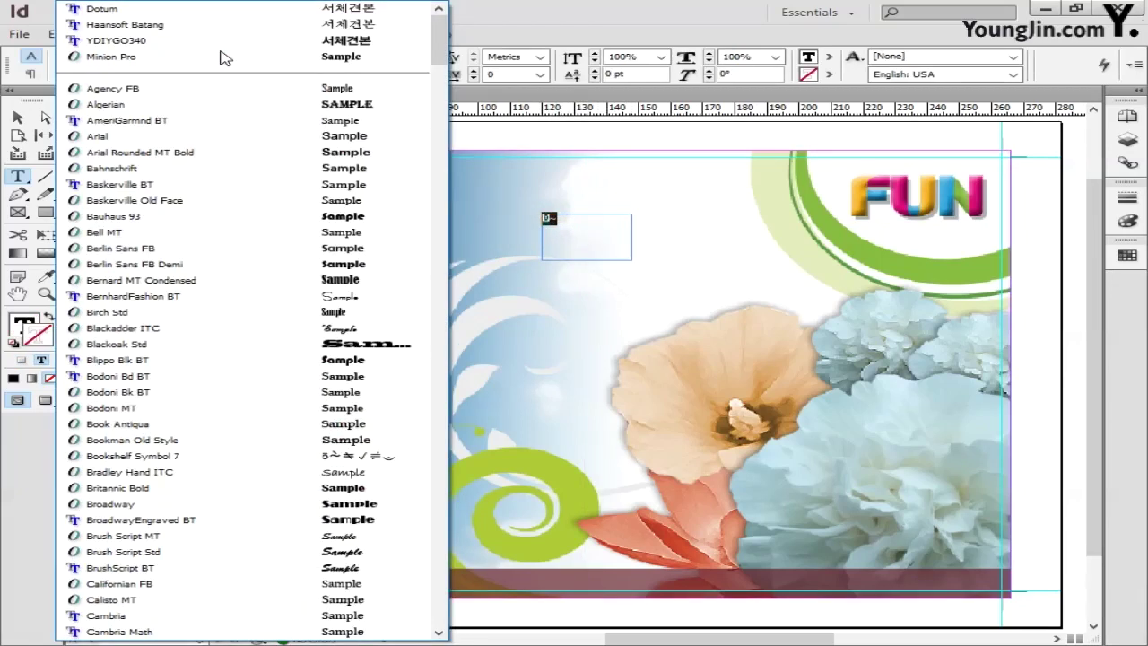
pyautogui.click(226, 41)
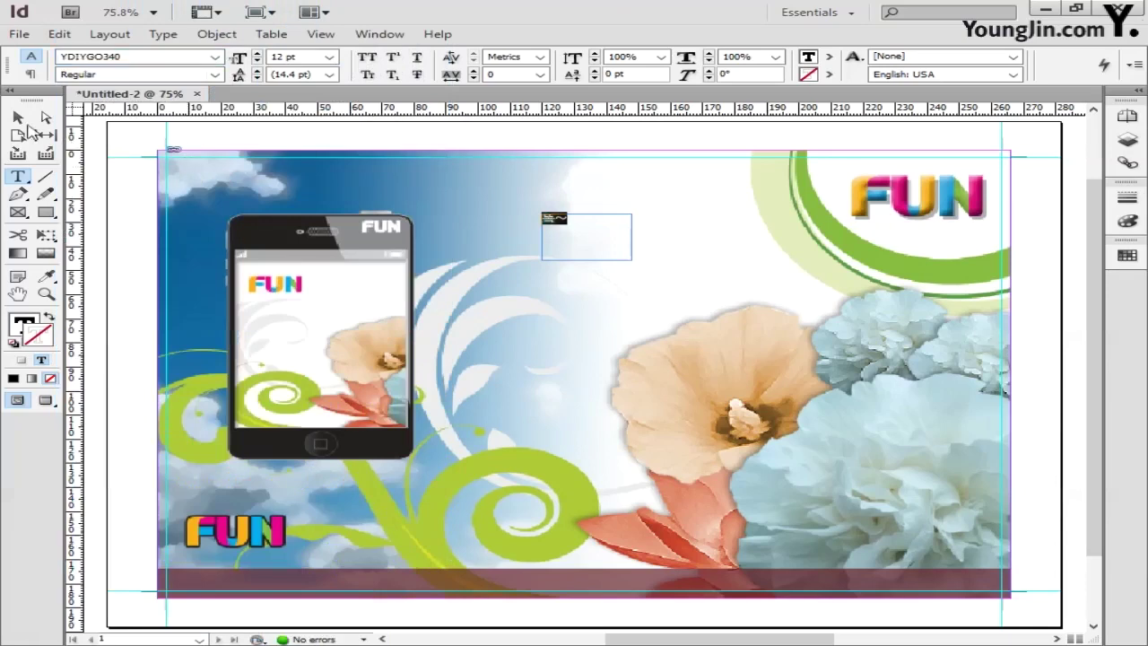
pyautogui.click(330, 56)
pyautogui.click(287, 203)
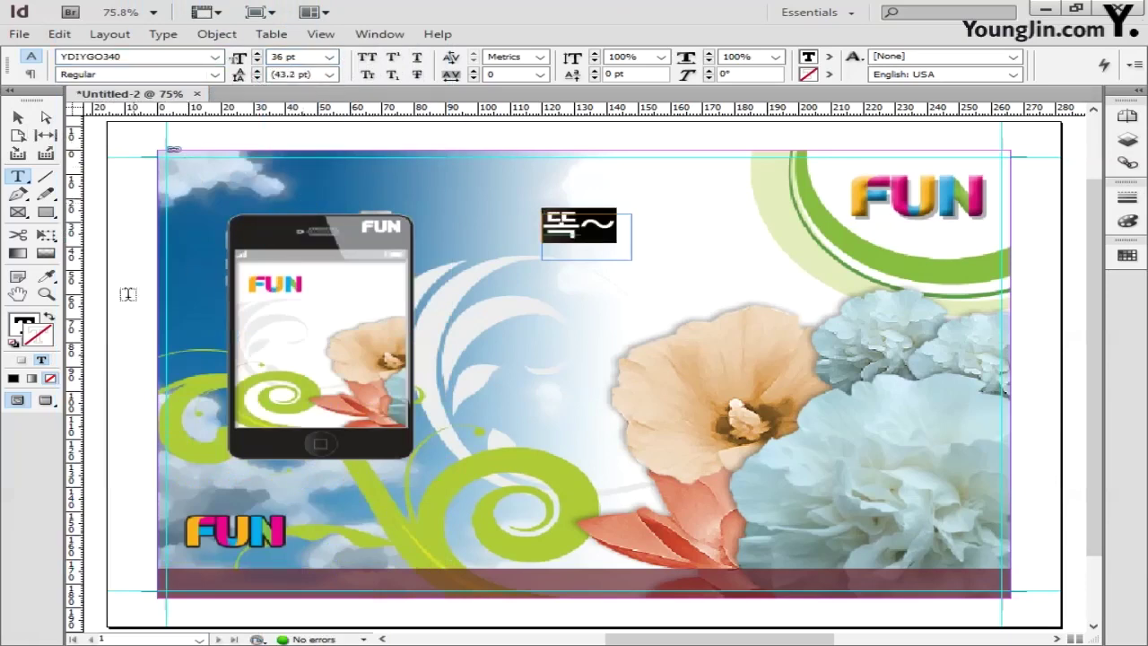
# Set the fill colour of the "똑~" text to C 40, M 70, Y 30, K 0 and finish editing the text.
pyautogui.doubleClick(24, 323)
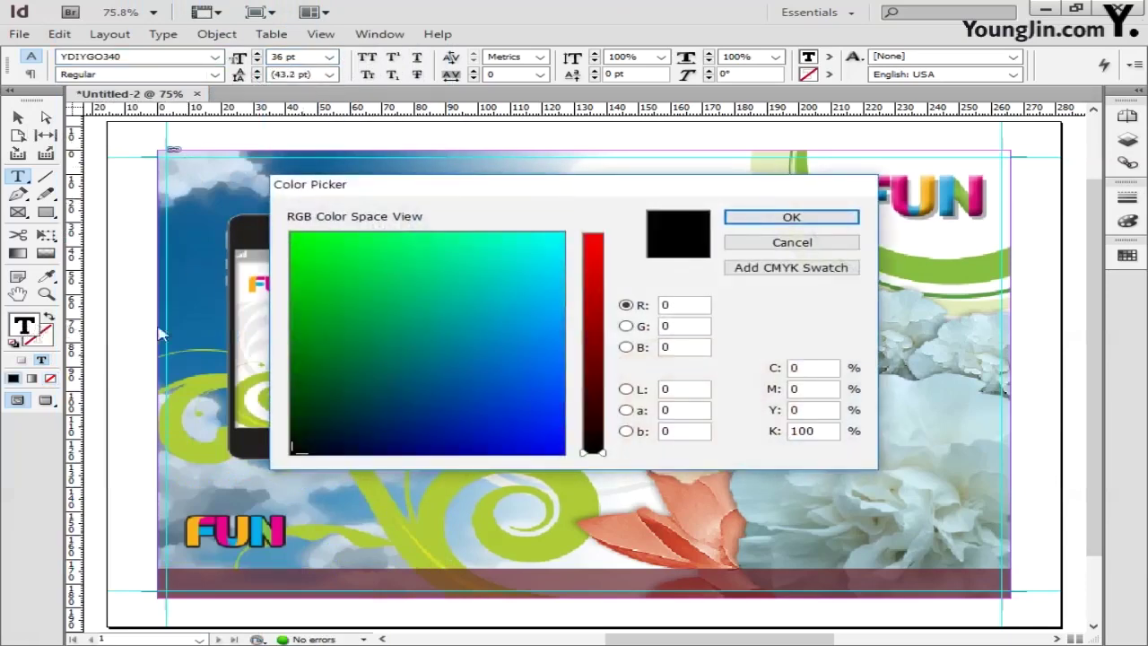
pyautogui.doubleClick(798, 370)
pyautogui.write('40')
pyautogui.press('Tab')
pyautogui.write('70')
pyautogui.press('Tab')
pyautogui.write('30')
pyautogui.press('Tab')
pyautogui.write('0')
pyautogui.click(821, 219)
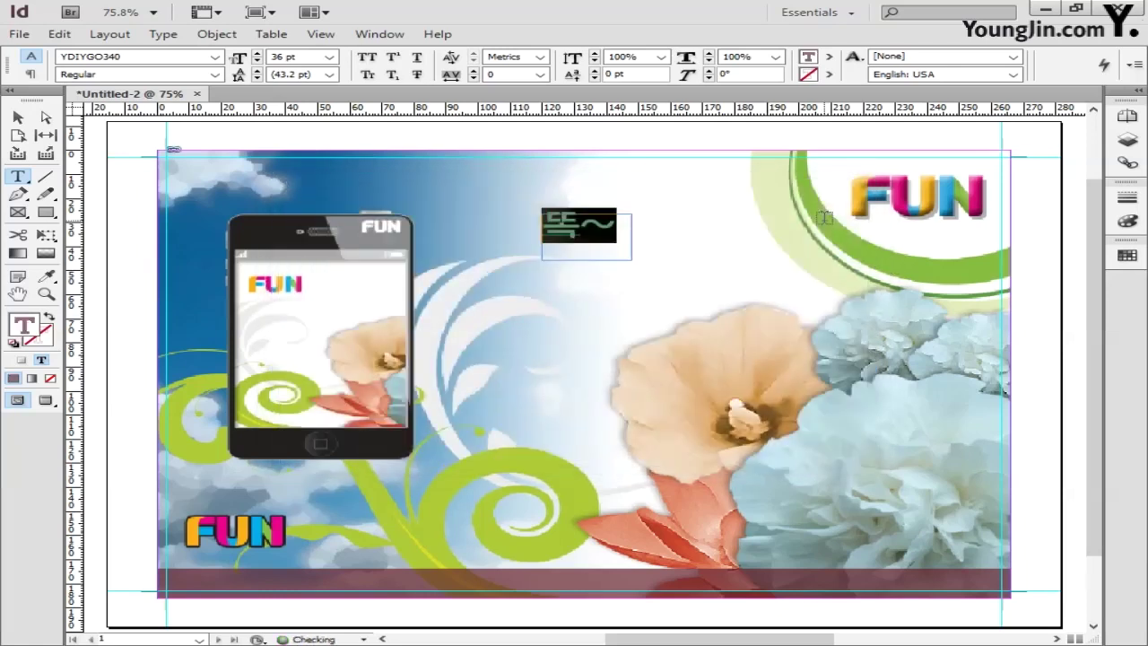
pyautogui.press('Escape')
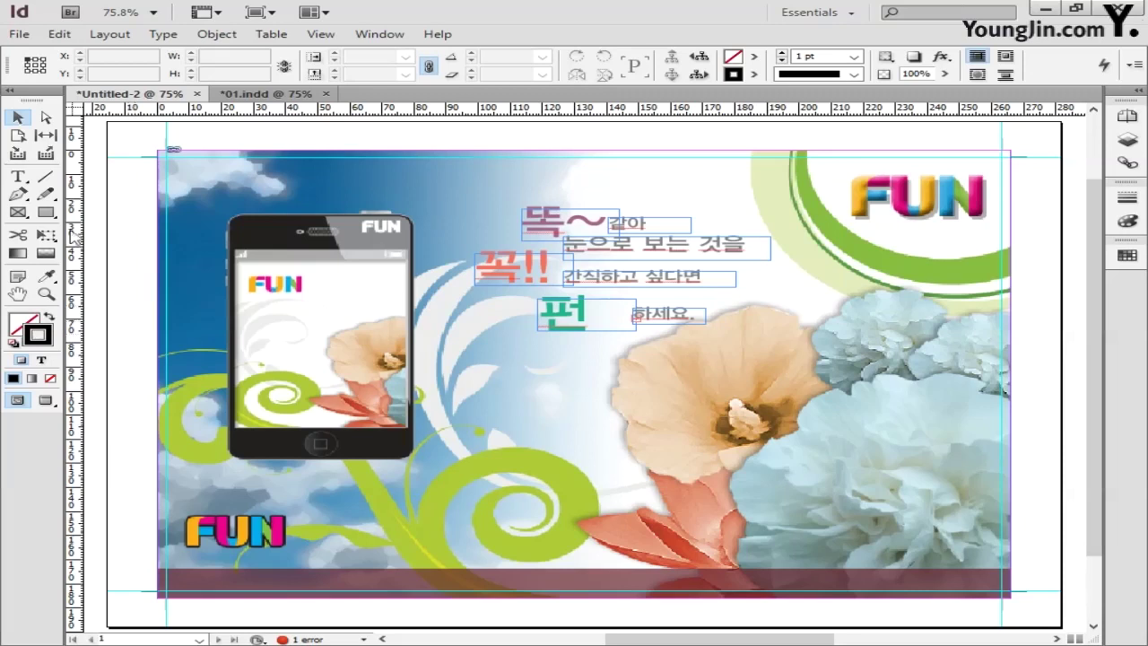
# Draw a circle about 79 mm in diameter around the large green spiral and remove its stroke.
pyautogui.moveTo(46, 212); pyautogui.dragTo(86, 234)
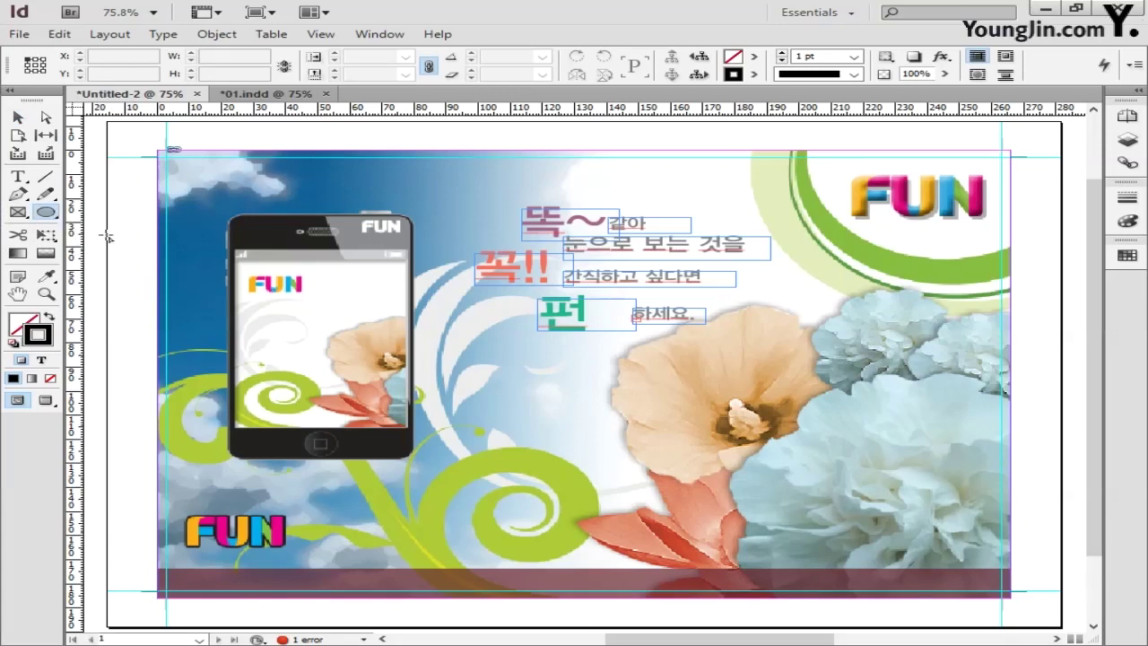
pyautogui.moveTo(429, 437); pyautogui.dragTo(659, 614)
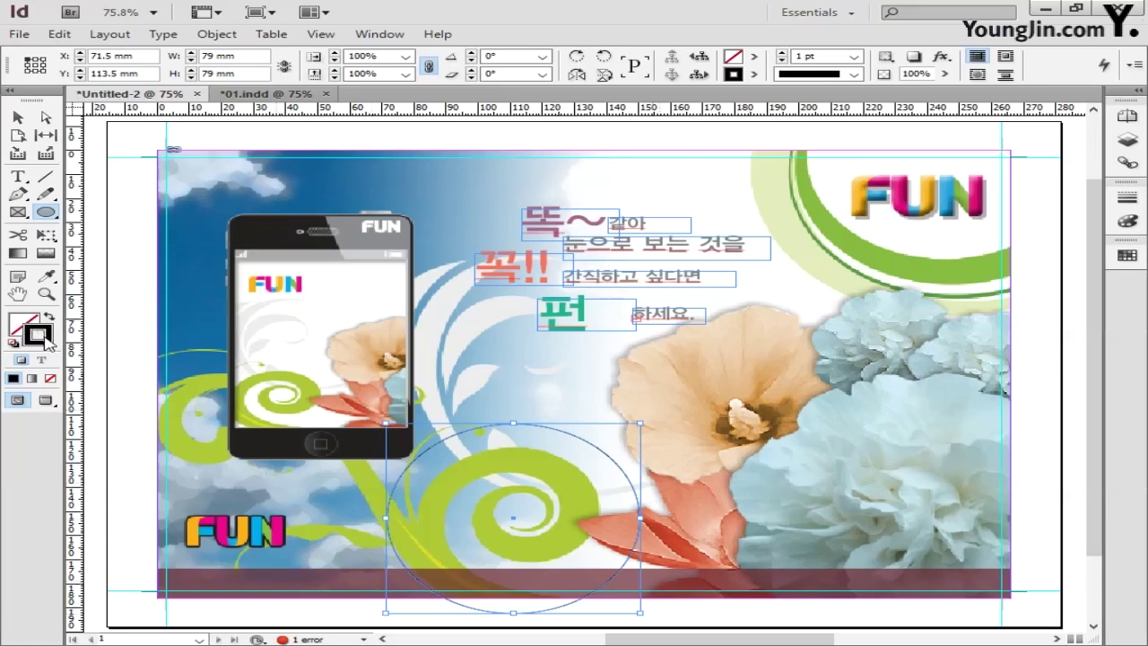
pyautogui.click(52, 377)
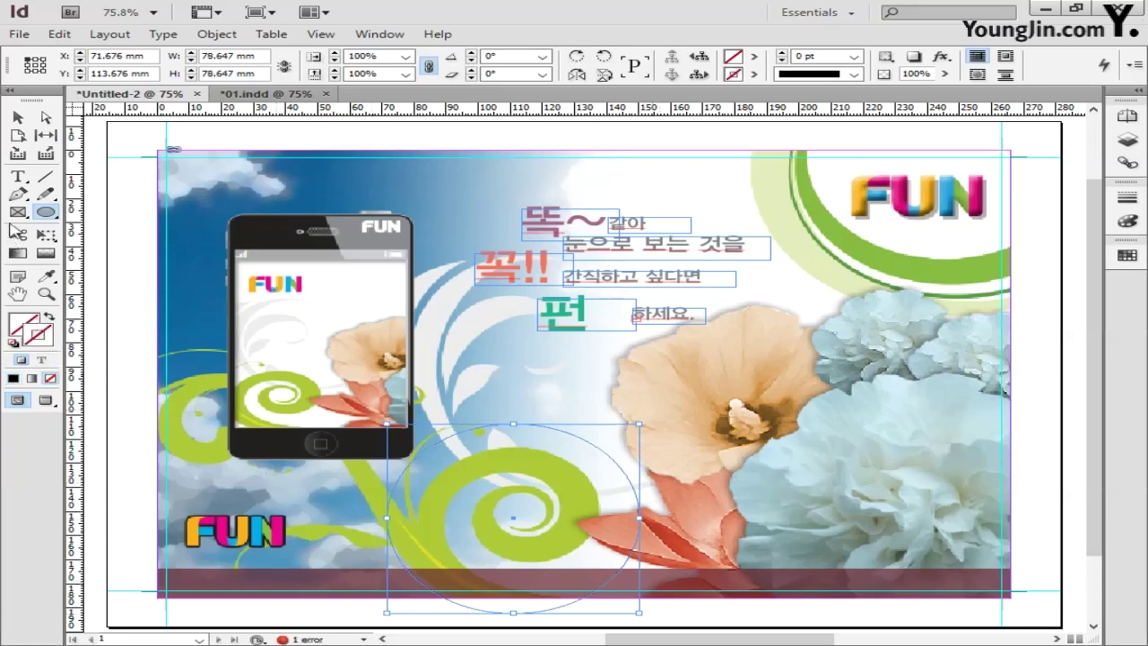
# Add the text "다양한 컨버전스 서비스를 통해 고객과 비지니스 파트너" along the circle as type on a path.
pyautogui.click(17, 178)
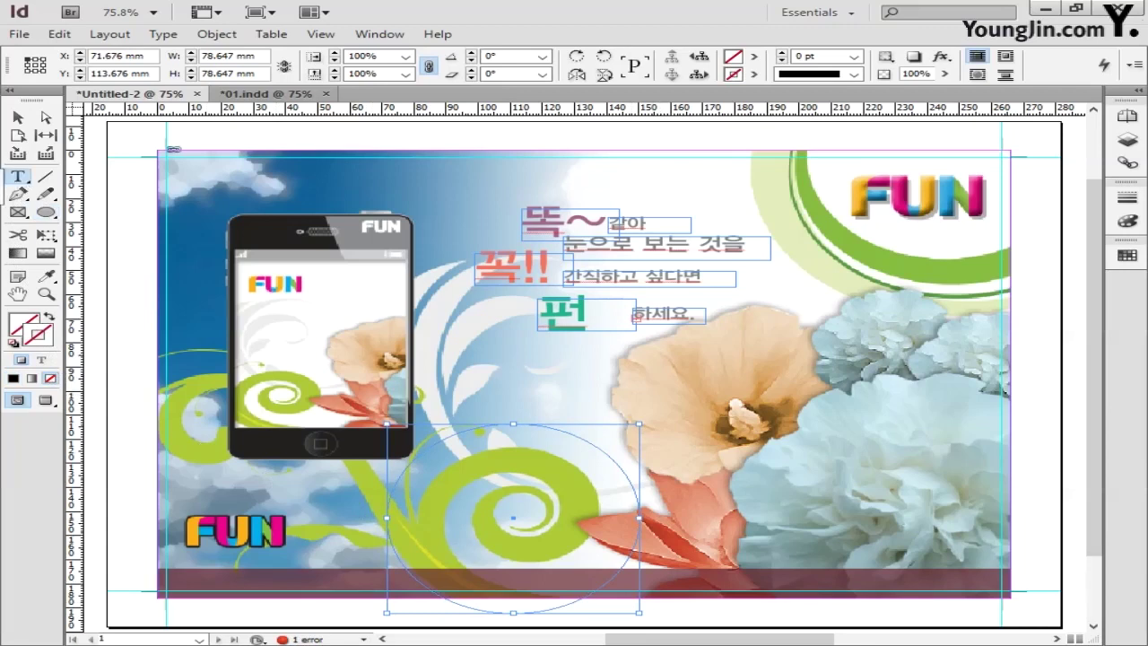
pyautogui.hotkey('shift', 't')
pyautogui.click(437, 463)
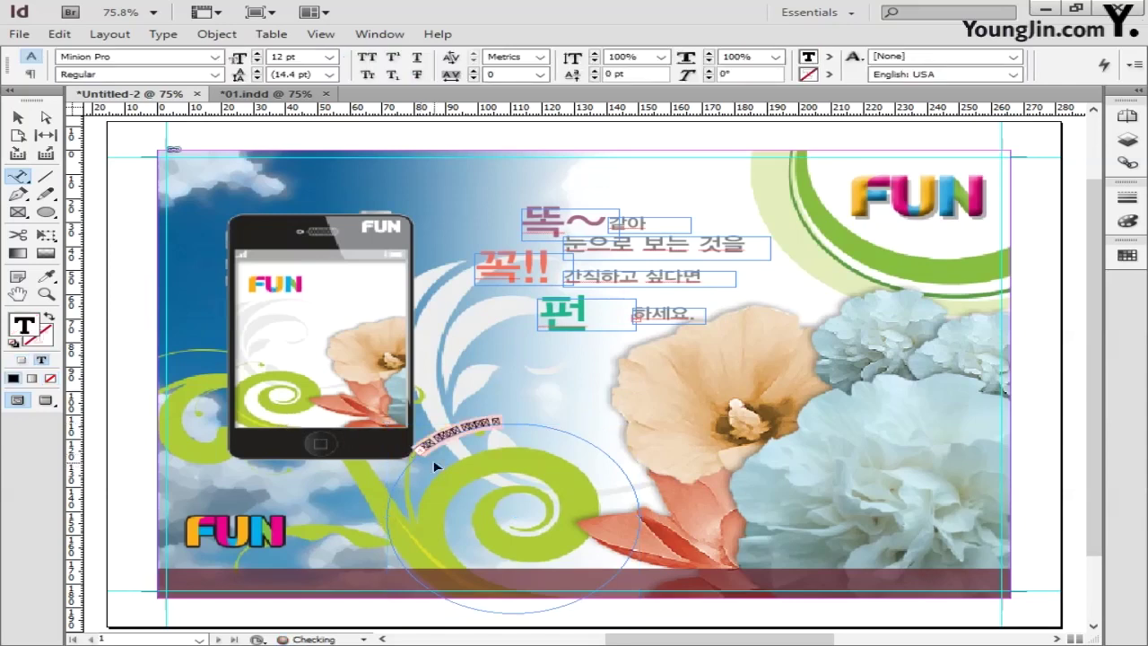
pyautogui.hotkey('ctrl', 'v')
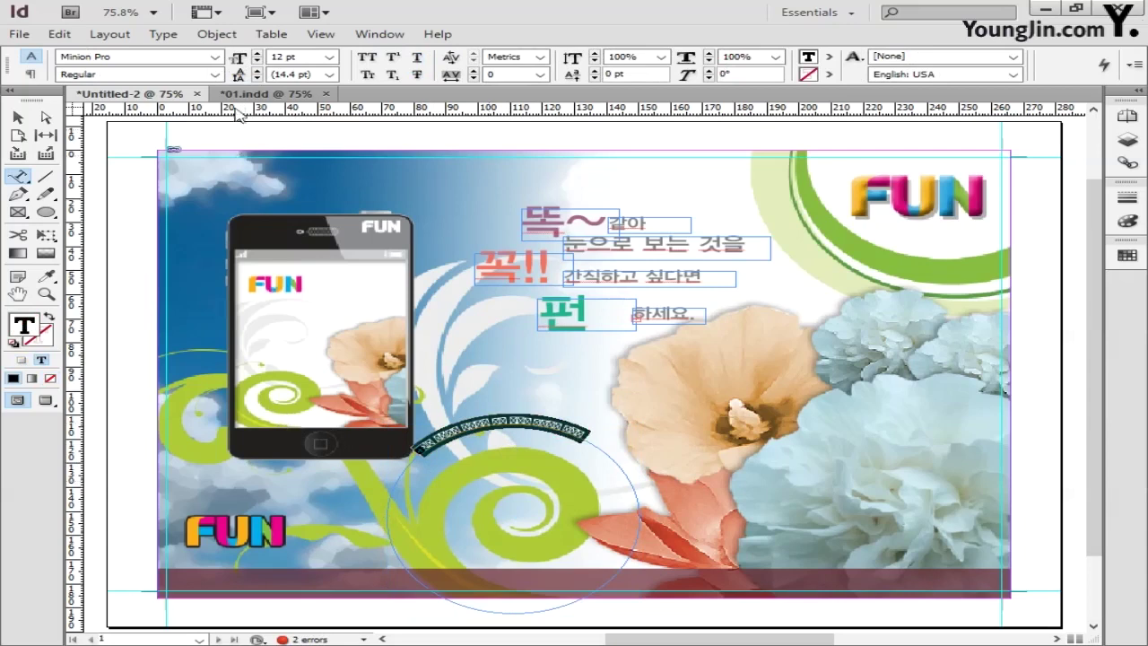
# Set the text on the circle to Haansoft Batang at 10 pt and end text editing.
pyautogui.click(216, 57)
pyautogui.scroll(2, 385, 56)
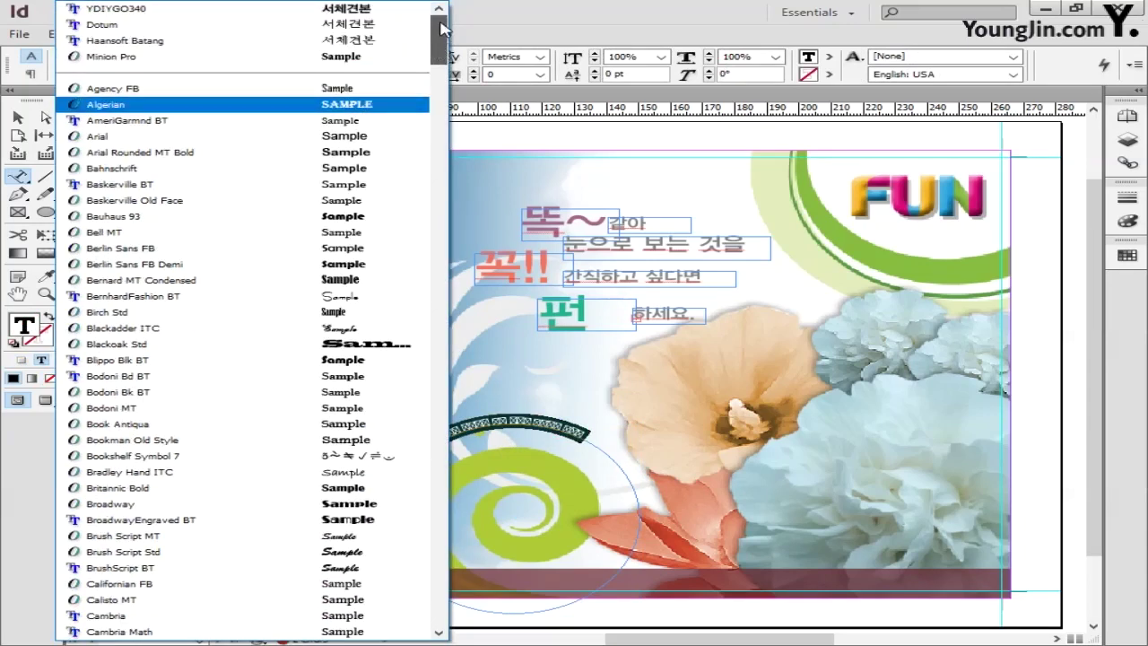
pyautogui.click(368, 12)
pyautogui.click(332, 58)
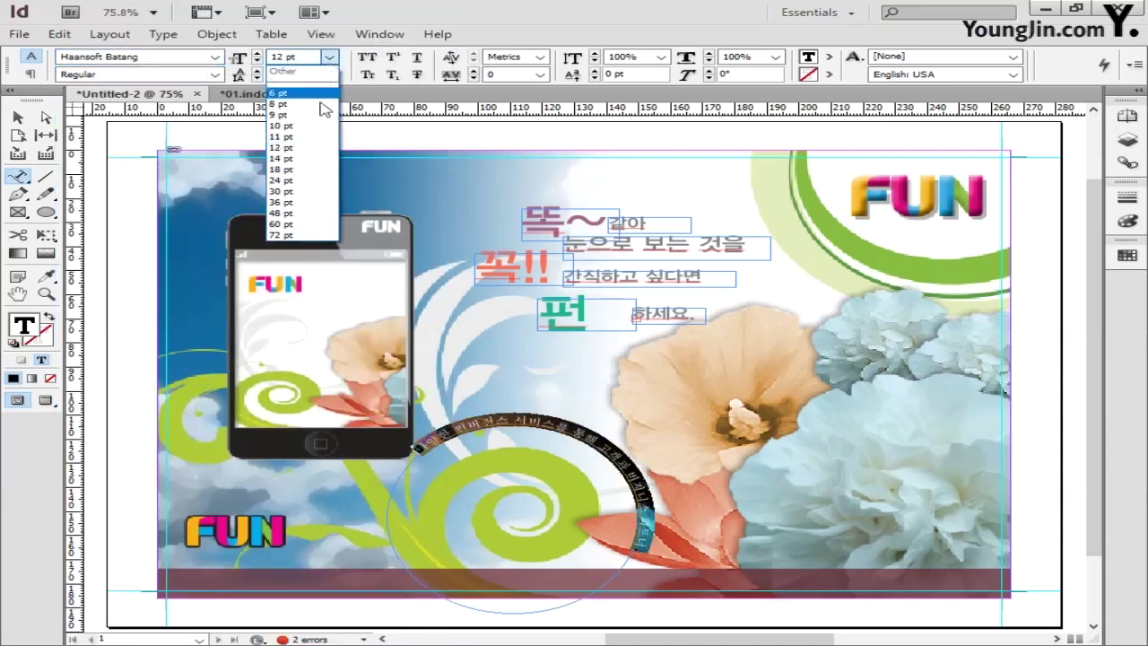
pyautogui.click(308, 125)
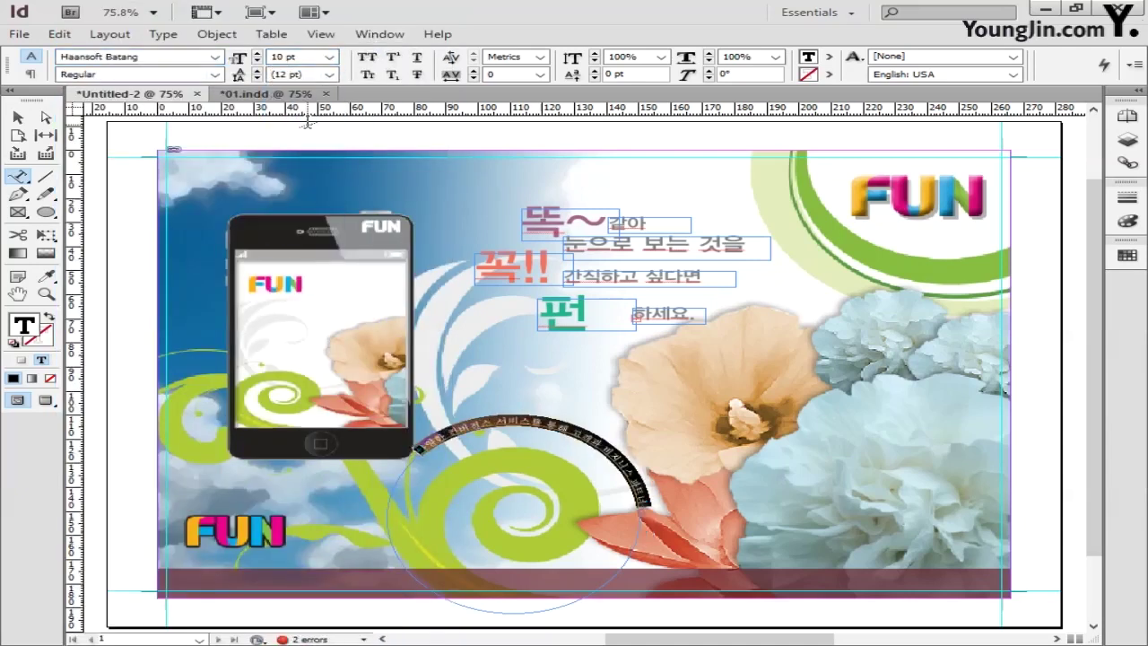
pyautogui.click(18, 118)
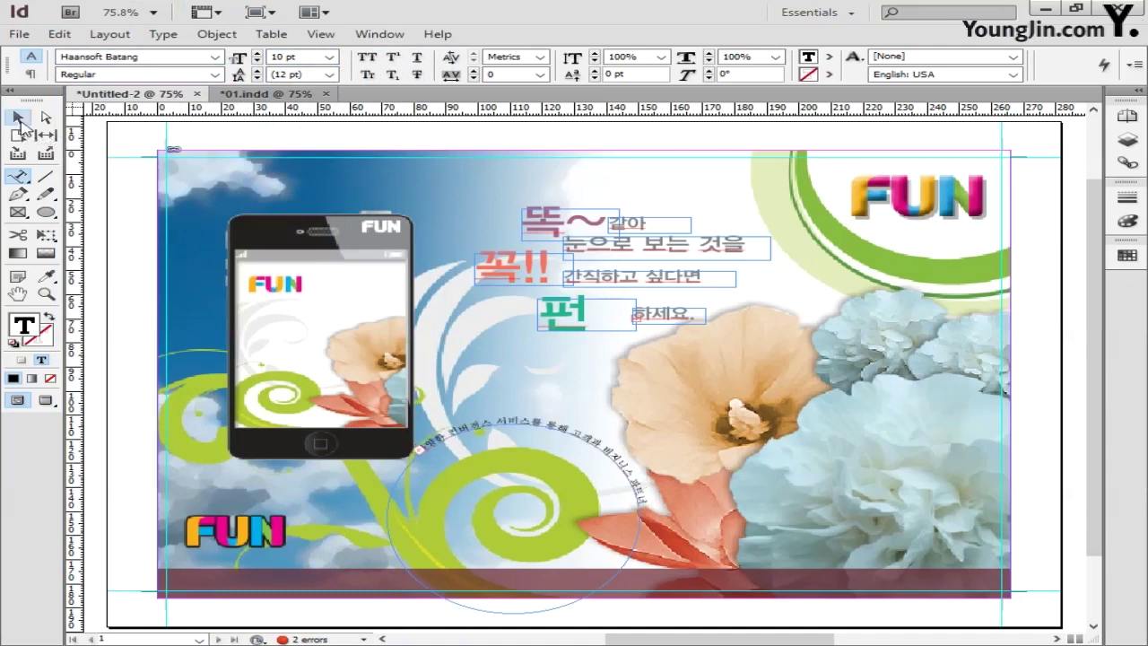
pyautogui.hotkey('ctrl', '1')
pyautogui.click(590, 525)
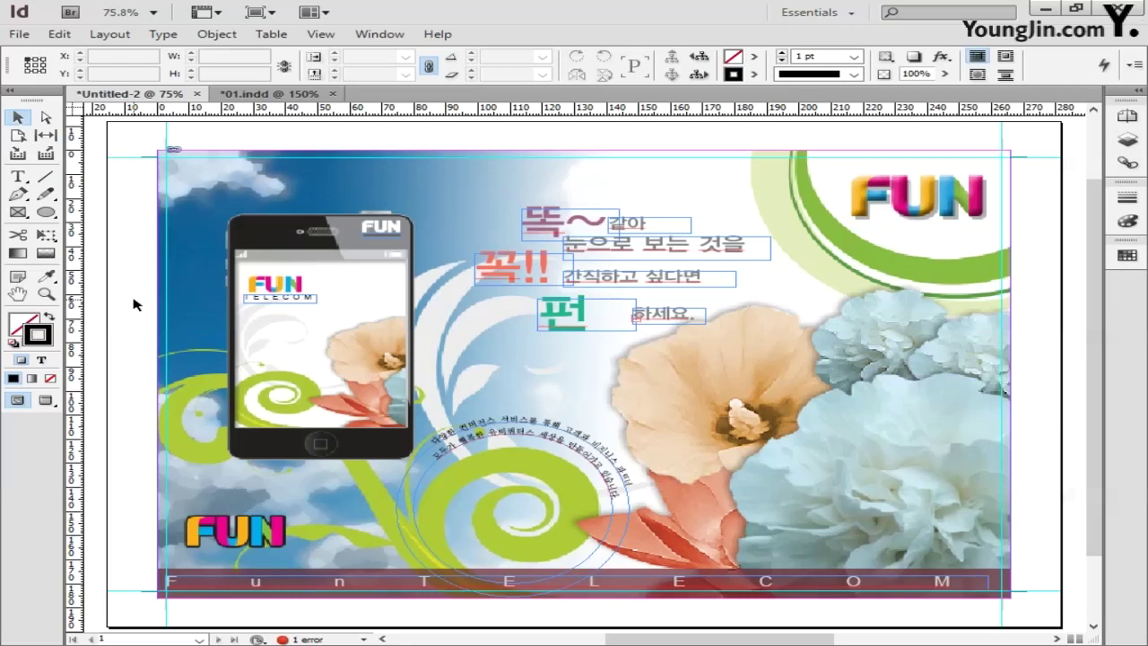
# Create a text frame reading "01" below the image, beside the vertical crop line at the lower-left corner.
pyautogui.click(46, 293)
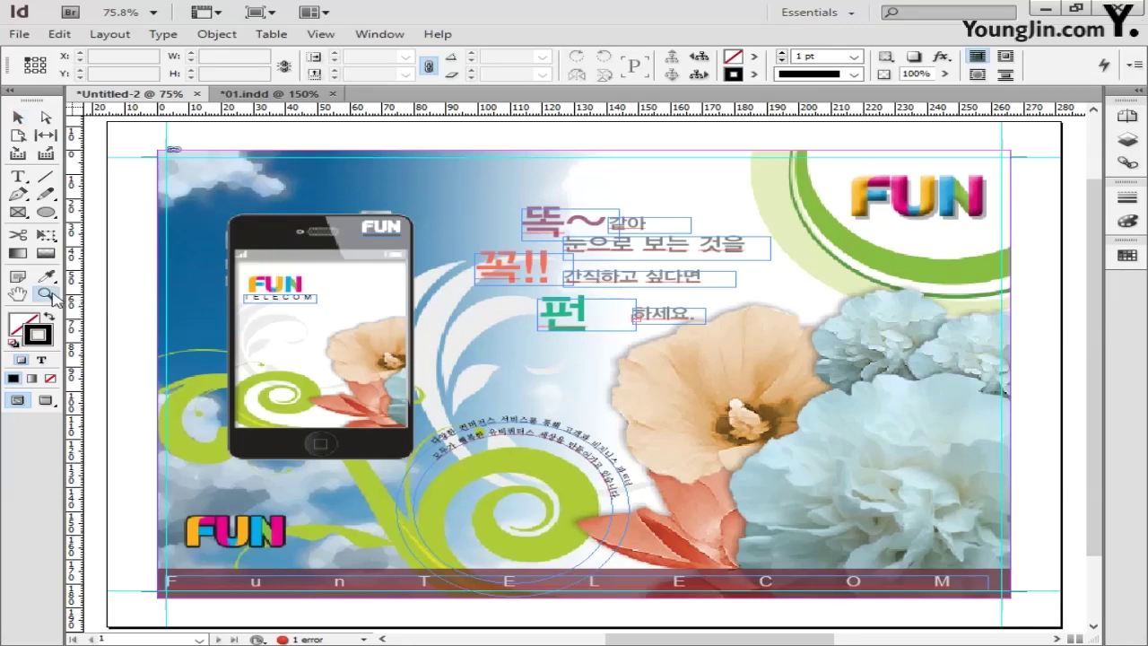
pyautogui.moveTo(141, 570); pyautogui.dragTo(190, 604)
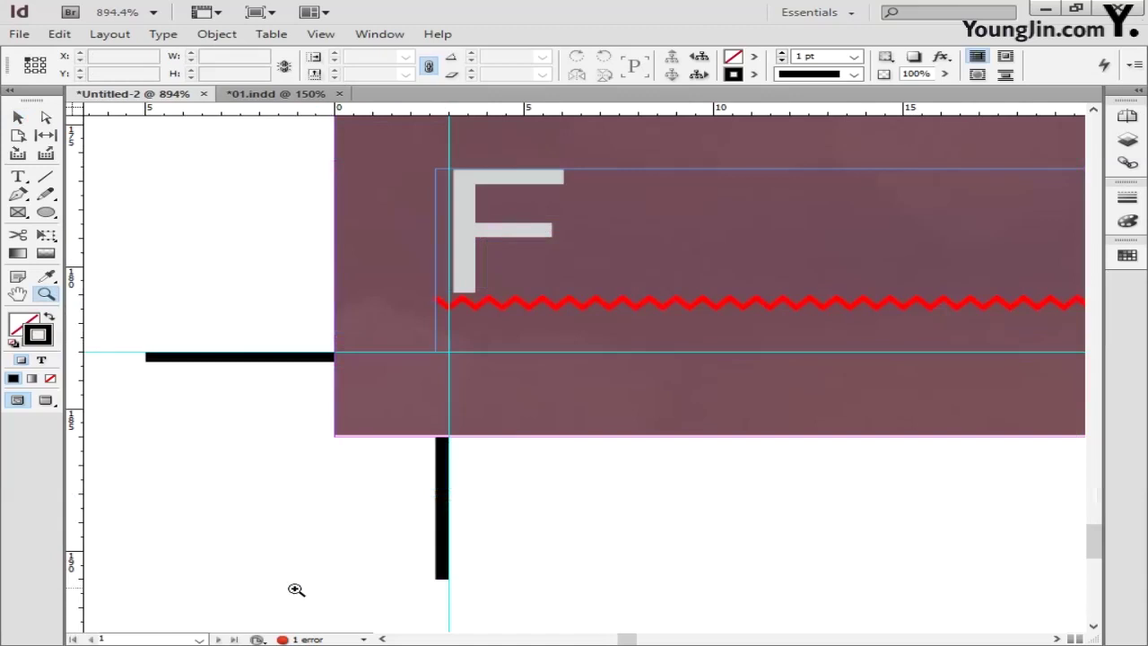
pyautogui.moveTo(320, 579); pyautogui.dragTo(328, 472)
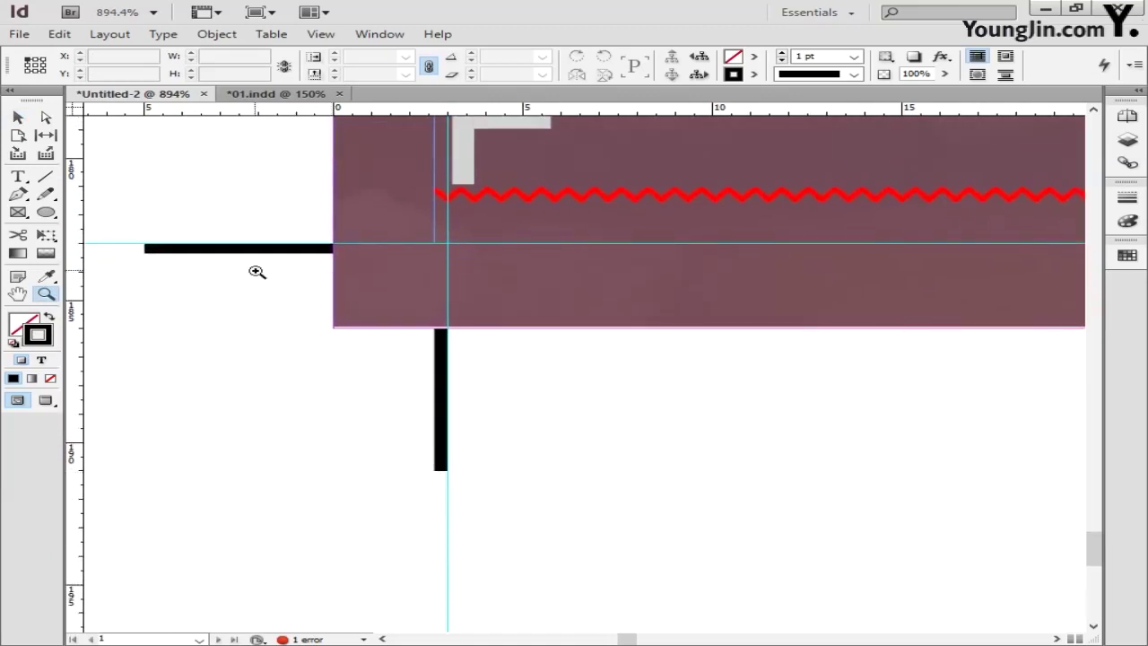
pyautogui.click(18, 176)
pyautogui.moveTo(484, 391); pyautogui.dragTo(672, 485)
pyautogui.write('01')
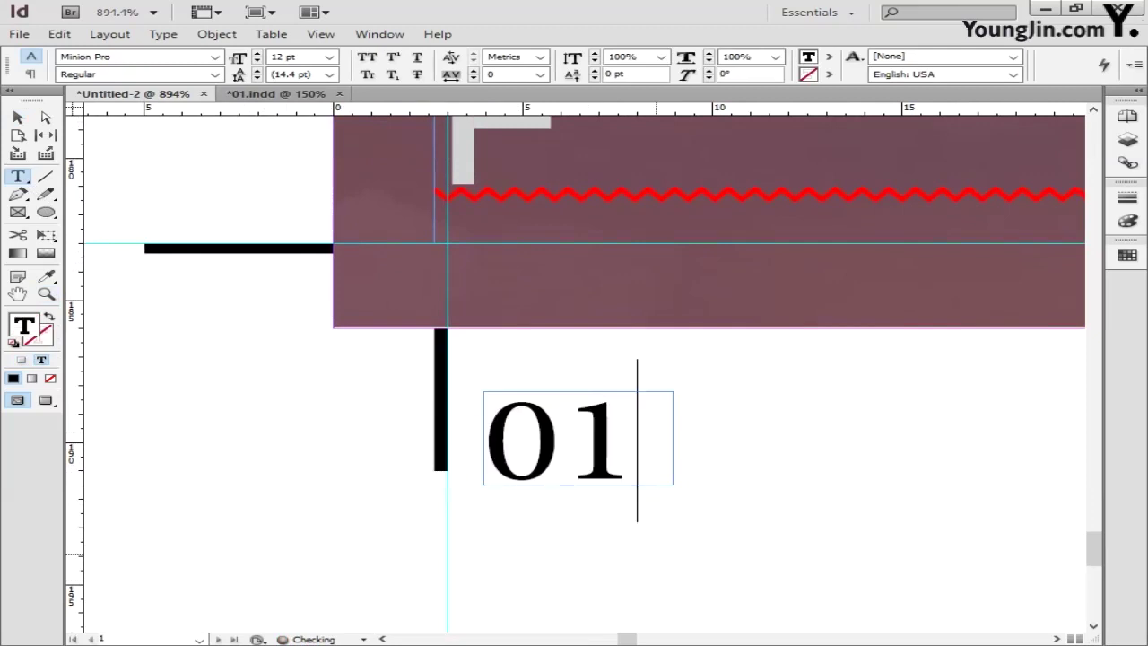
# Set the page number text "01" to Dotum at 10 pt.
pyautogui.moveTo(640, 458); pyautogui.dragTo(502, 453)
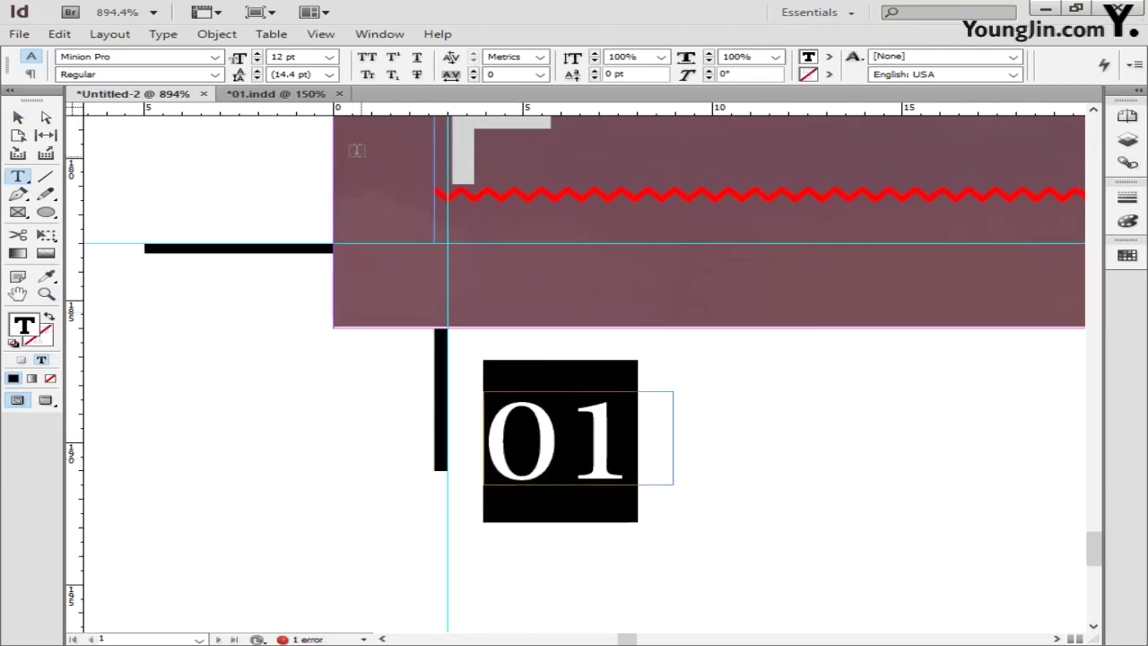
pyautogui.click(215, 56)
pyautogui.moveTo(437, 41); pyautogui.dragTo(432, 405)
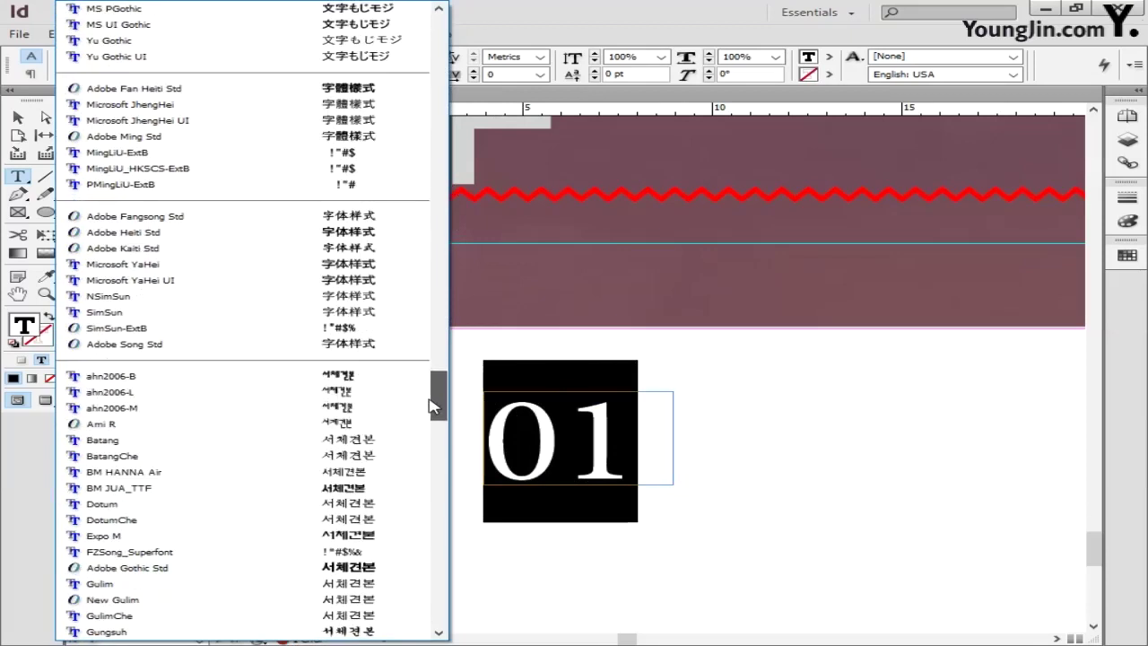
pyautogui.click(231, 505)
pyautogui.click(329, 57)
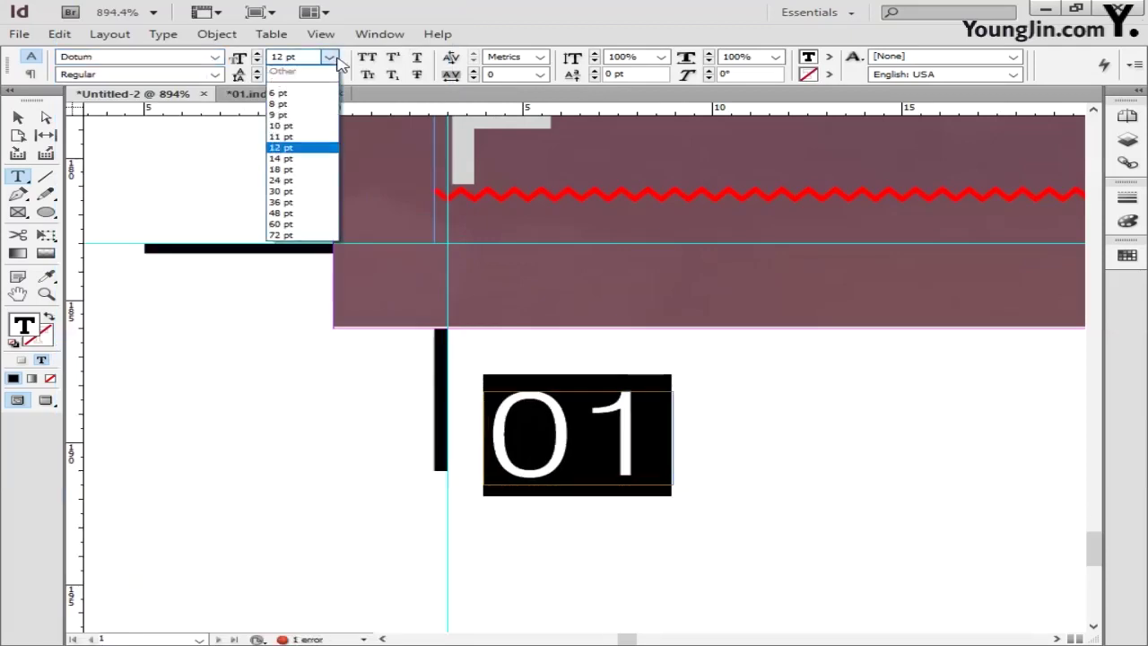
pyautogui.click(313, 126)
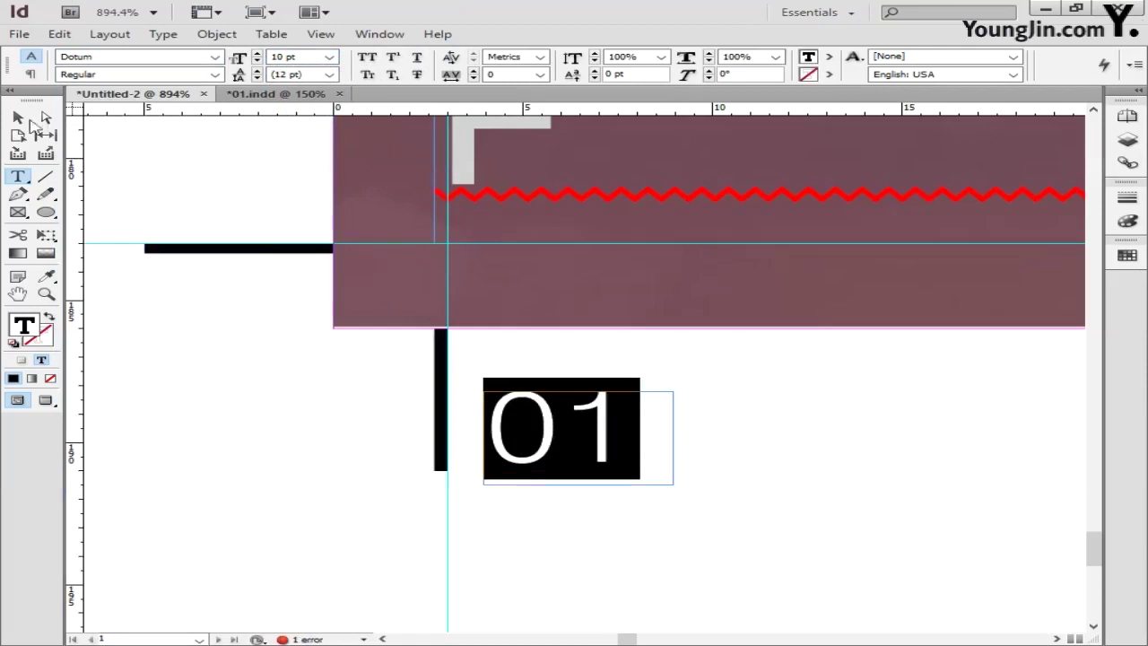
# Move the "01" text frame slightly down and closer to the crop line, deselect it and show the whole page.
pyautogui.press('Escape')
pyautogui.moveTo(536, 430); pyautogui.dragTo(538, 454)
pyautogui.click(735, 466)
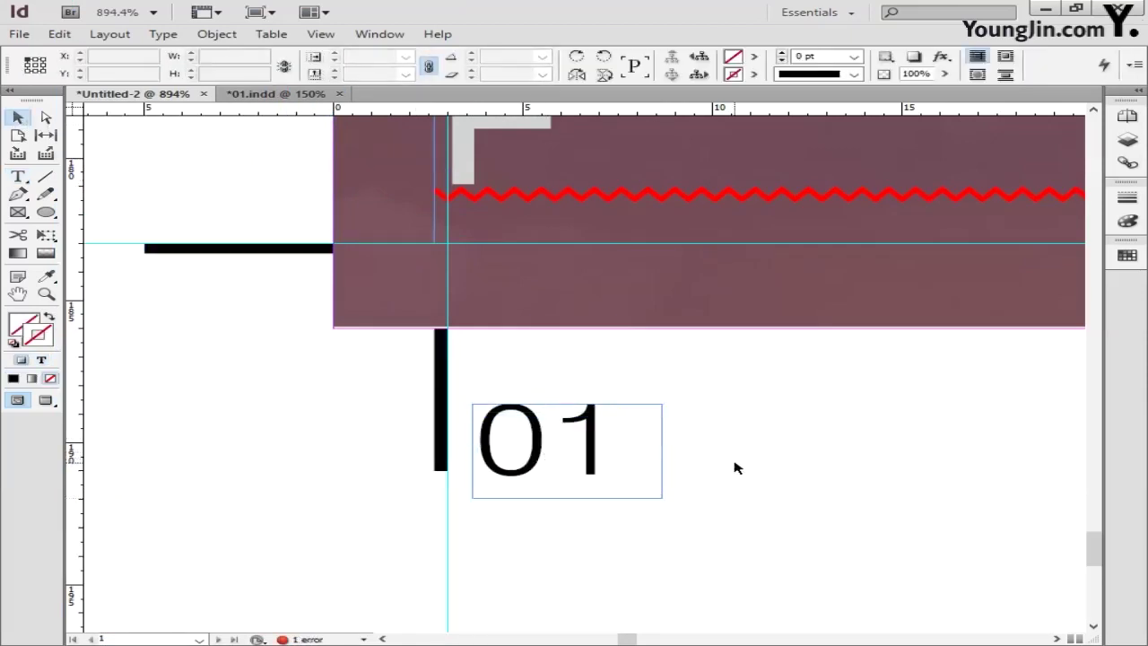
pyautogui.doubleClick(20, 294)
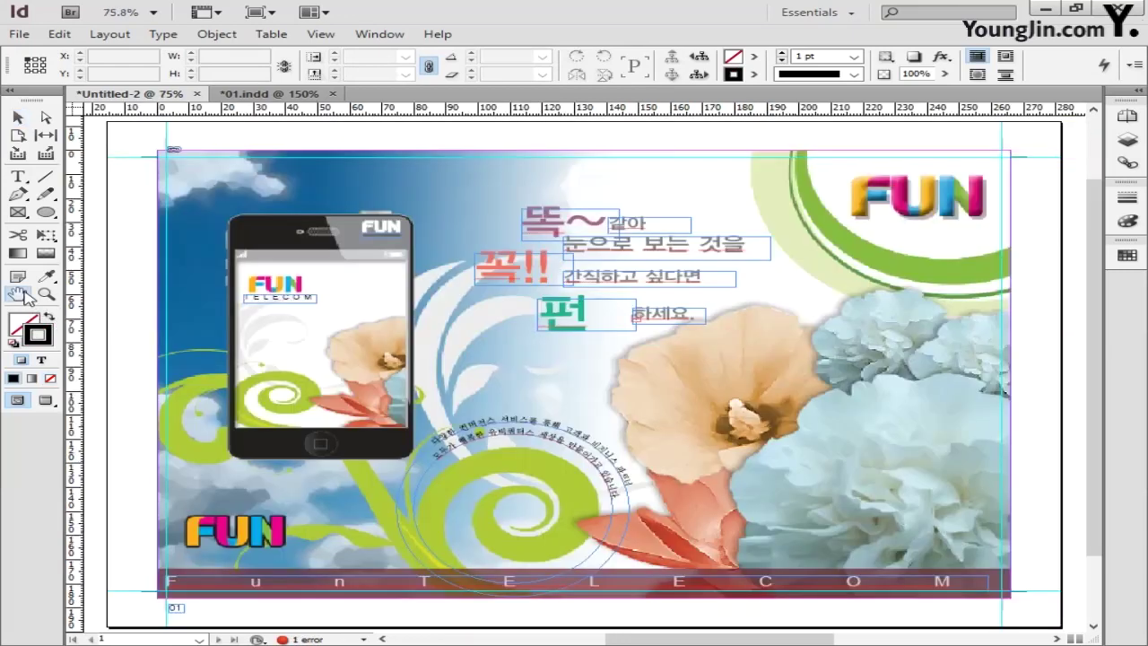
# Save the document as 01 in InDesign CS6 format in the 작업 folder, replacing the existing file.
pyautogui.click(19, 33)
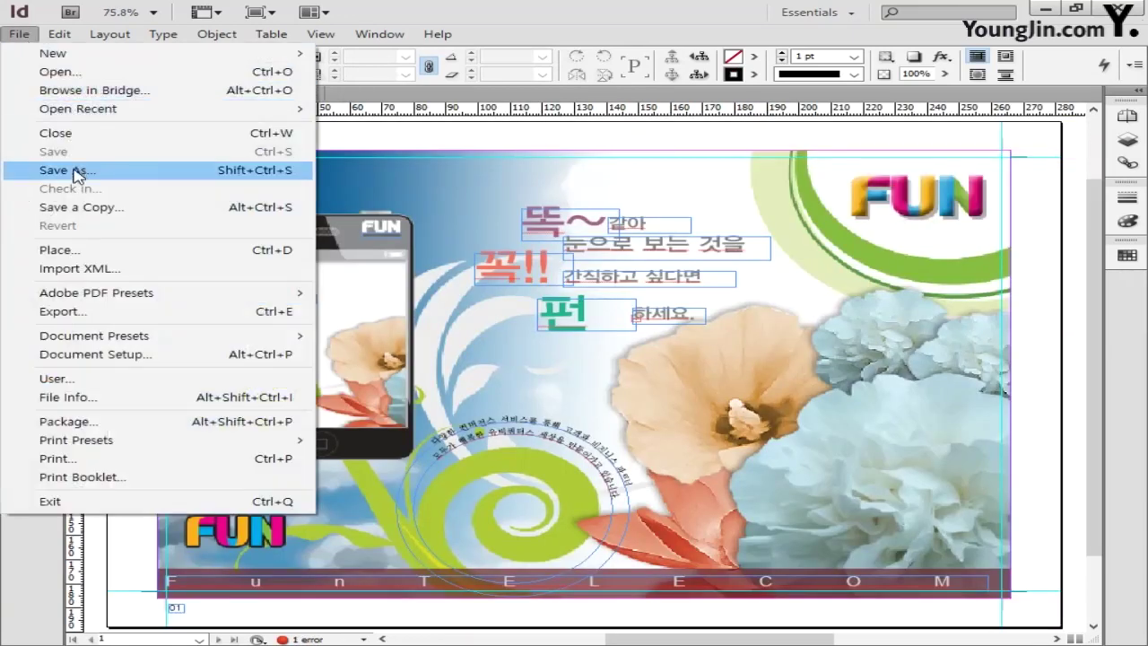
pyautogui.click(75, 171)
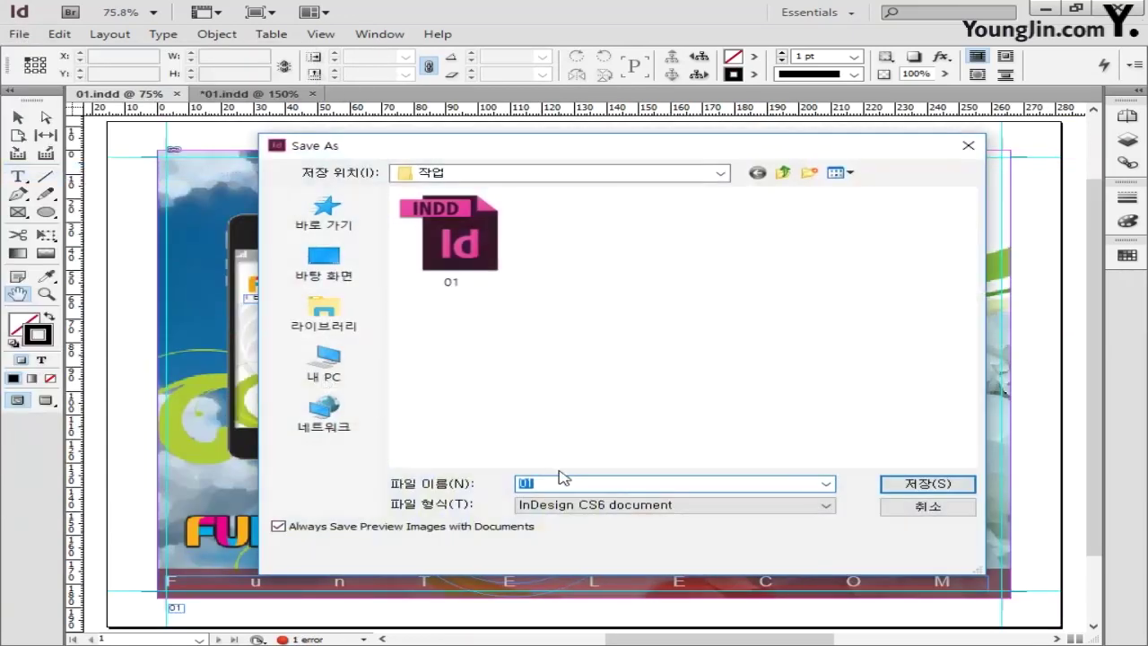
pyautogui.write('01')
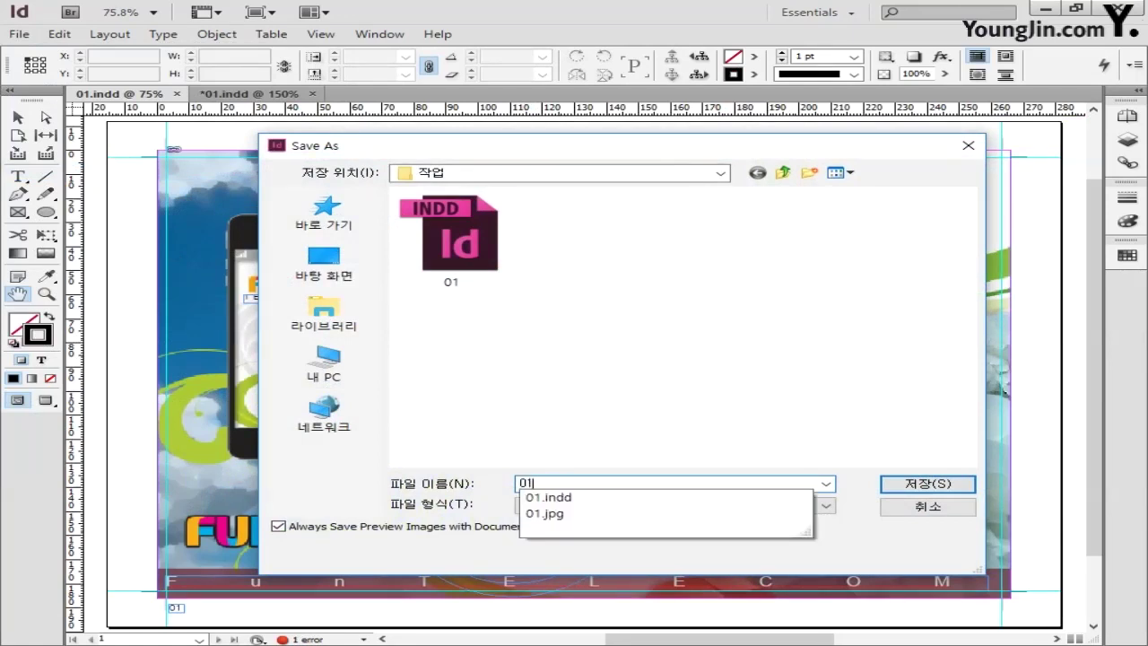
pyautogui.click(914, 484)
pyautogui.click(617, 334)
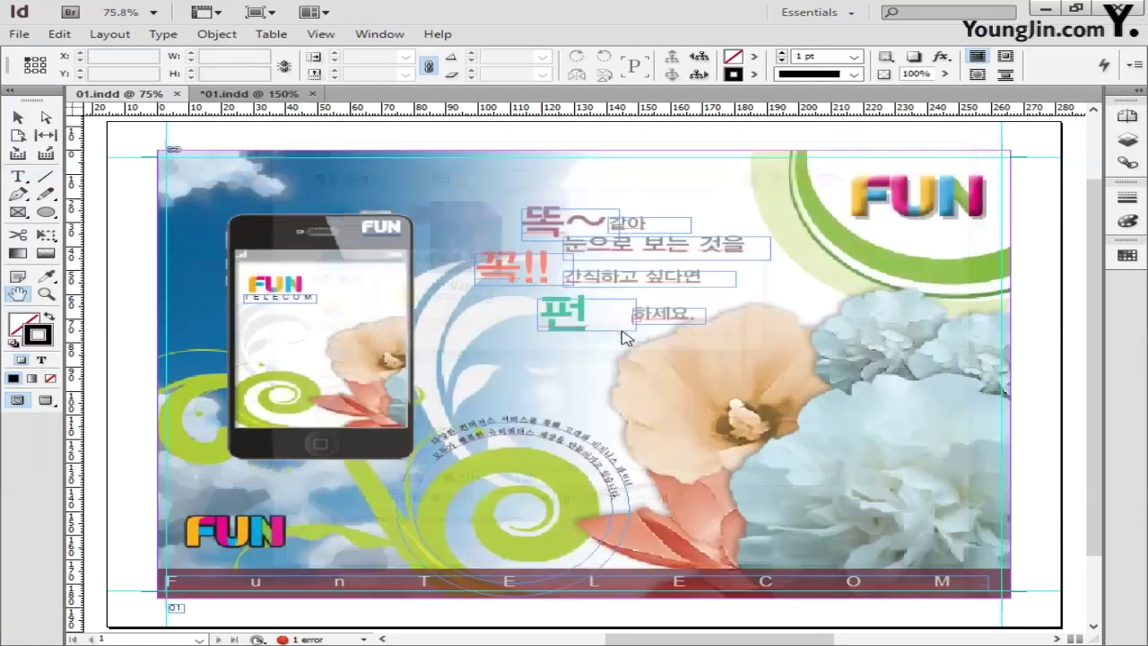